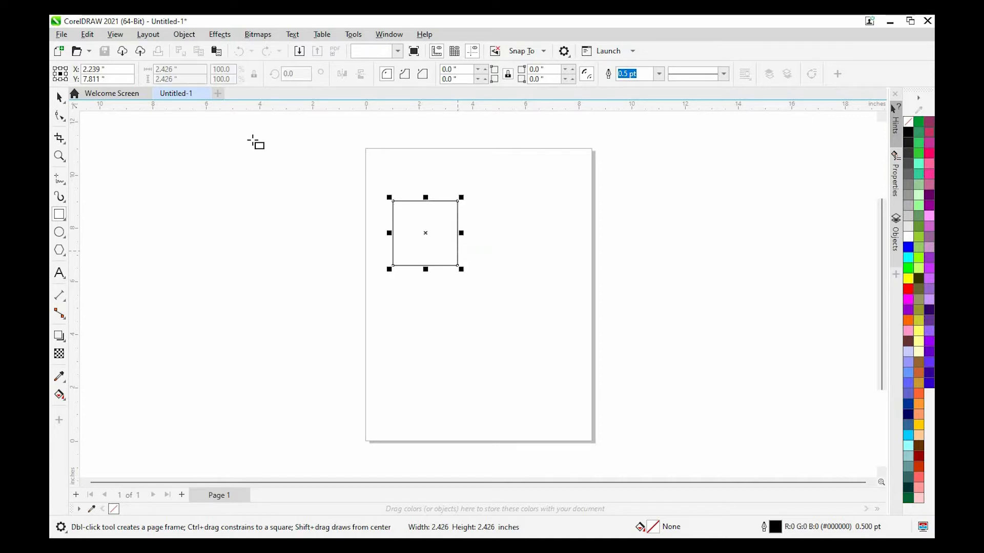
Duplicate the square to its right and place horizontal guidelines along the top and bottom edges of both squares
{"action": "left_click", "coordinate": [60, 99]}
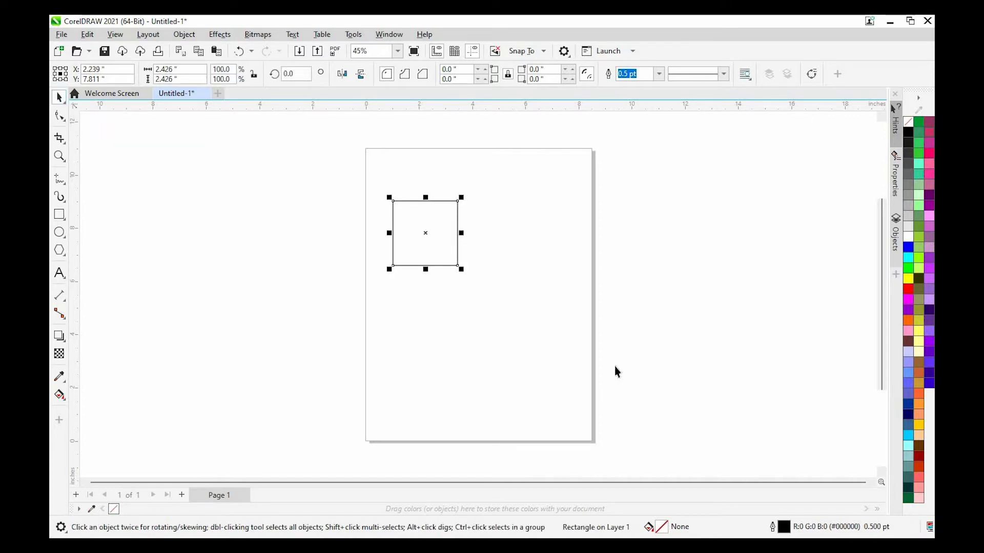
{"action": "left_click", "coordinate": [428, 239]}
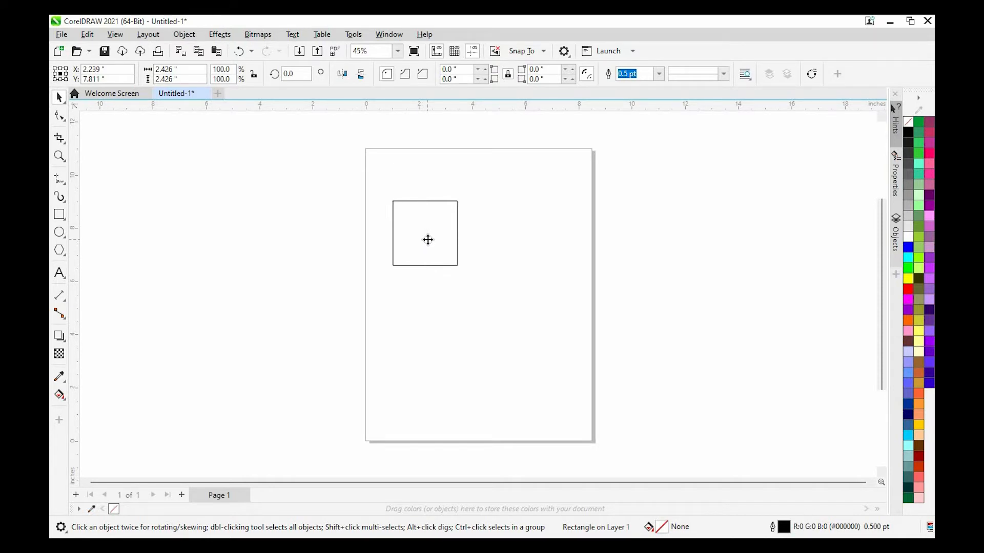
{"action": "left_click_drag", "start_coordinate": [427, 240], "coordinate": [504, 236]}
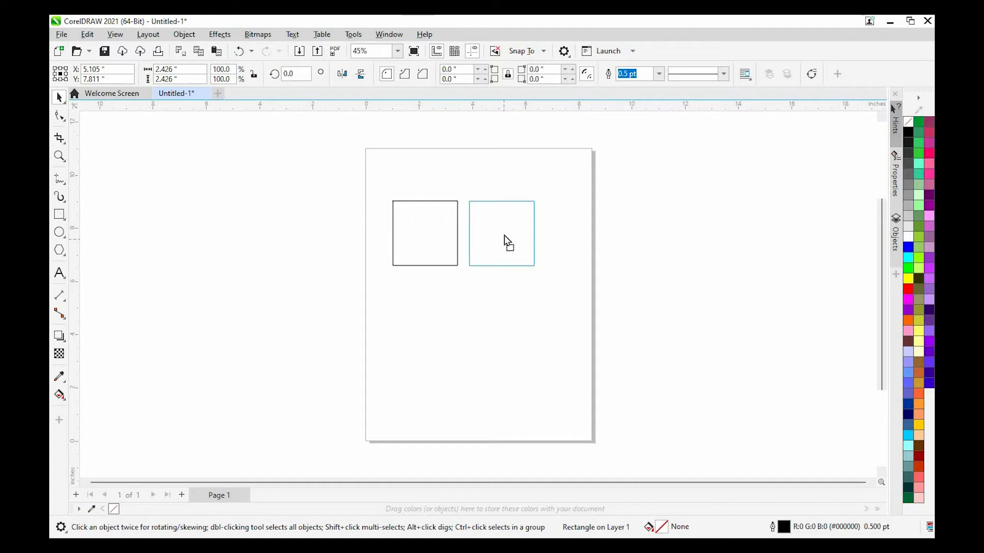
{"action": "left_click_drag", "start_coordinate": [504, 236], "coordinate": [505, 233]}
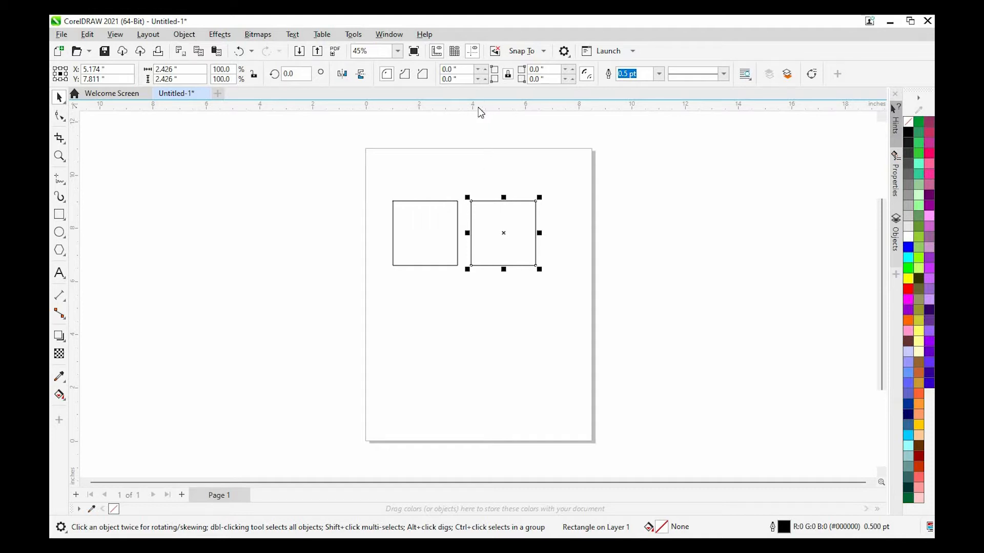
{"action": "left_click_drag", "start_coordinate": [478, 107], "coordinate": [451, 201]}
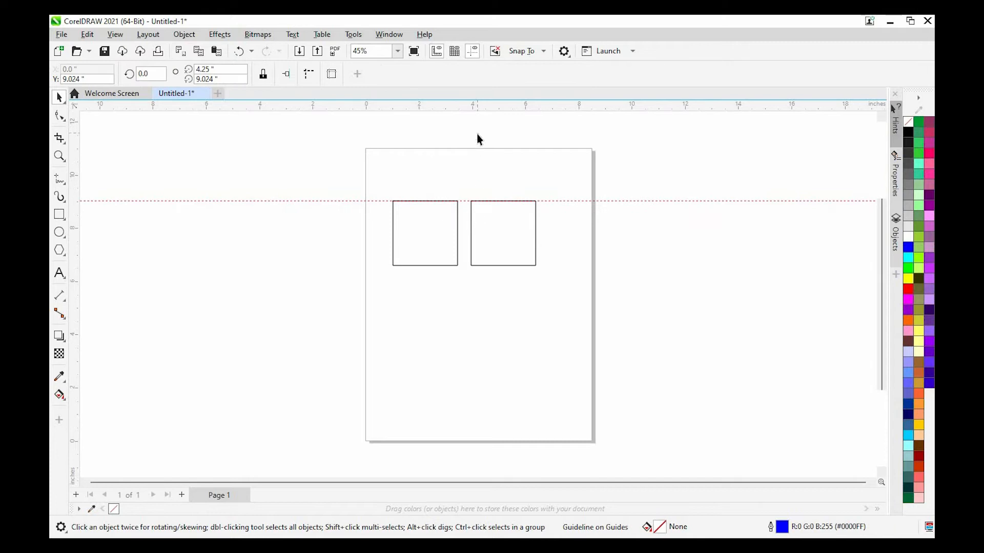
{"action": "left_click_drag", "start_coordinate": [476, 234], "coordinate": [471, 265]}
Duplicate the left square directly below itself and widen the copy to about 5.3 inches so it spans both squares
{"action": "left_click", "coordinate": [423, 225]}
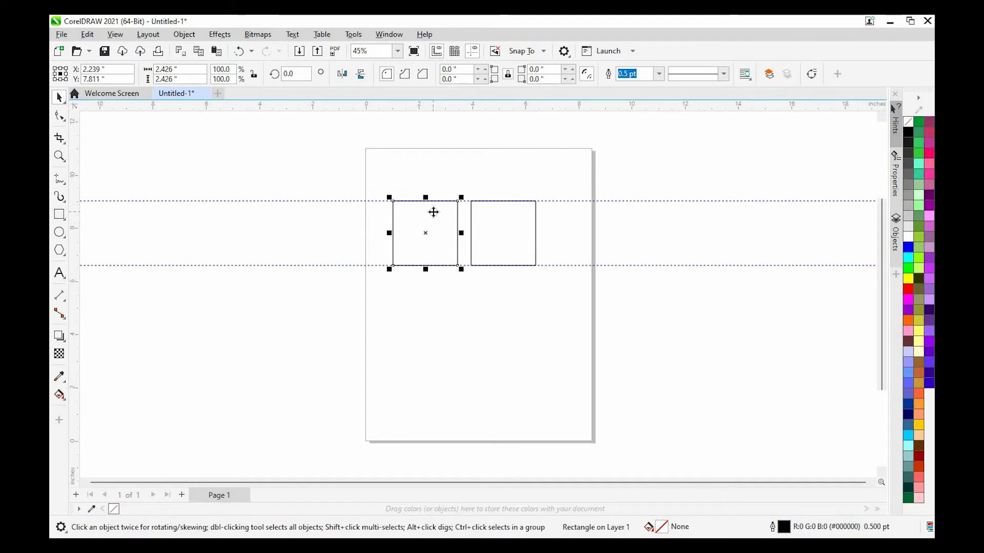
{"action": "left_click_drag", "start_coordinate": [429, 211], "coordinate": [441, 323]}
{"action": "key", "text": "ctrl+z"}
{"action": "key", "text": "ctrl+z"}
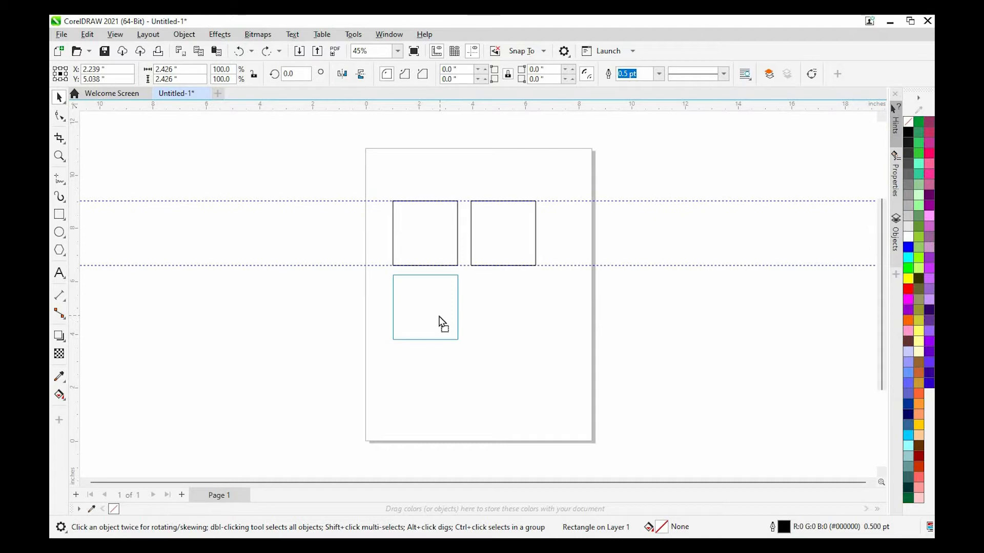
{"action": "left_click_drag", "start_coordinate": [439, 320], "coordinate": [439, 314]}
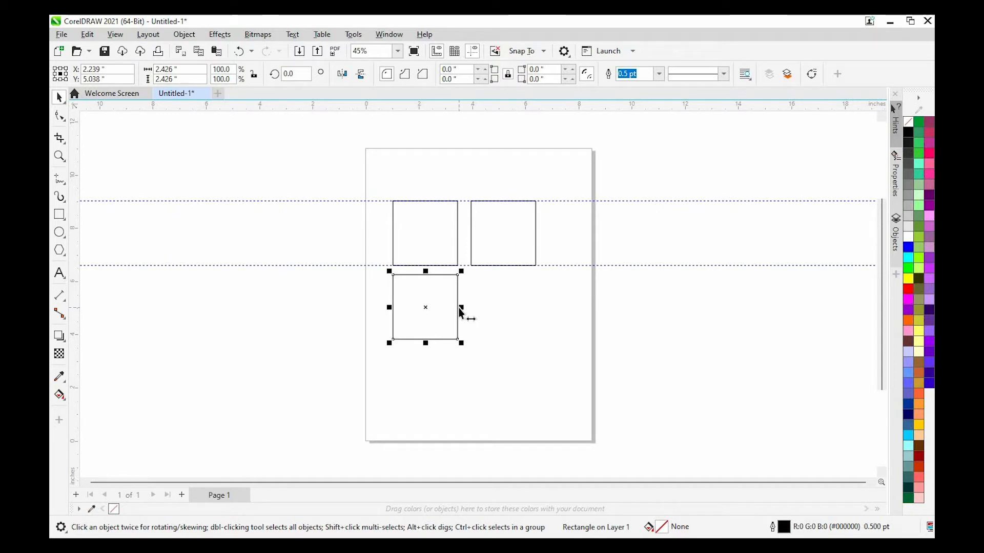
{"action": "left_click", "coordinate": [484, 309]}
{"action": "left_click_drag", "start_coordinate": [484, 310], "coordinate": [535, 308]}
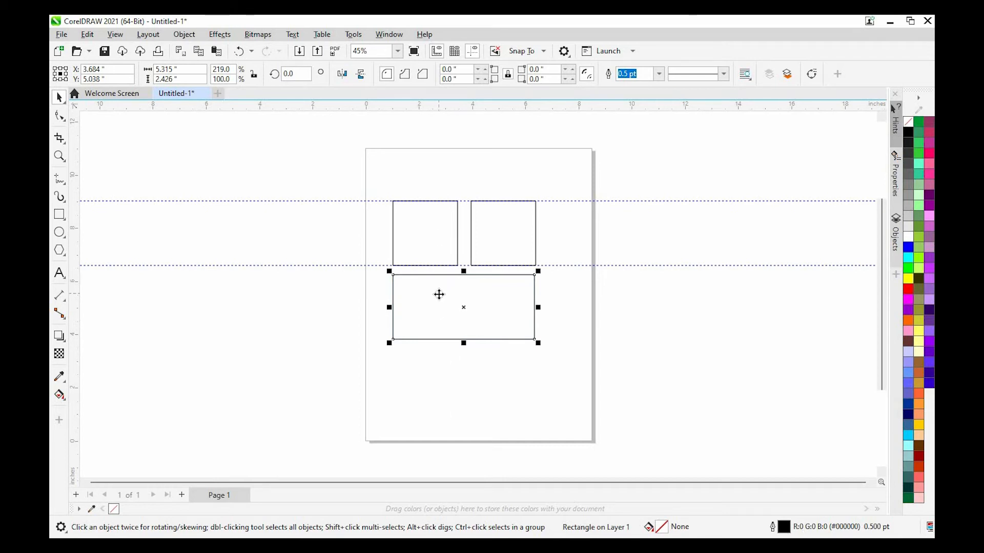
{"action": "left_click_drag", "start_coordinate": [438, 294], "coordinate": [437, 353]}
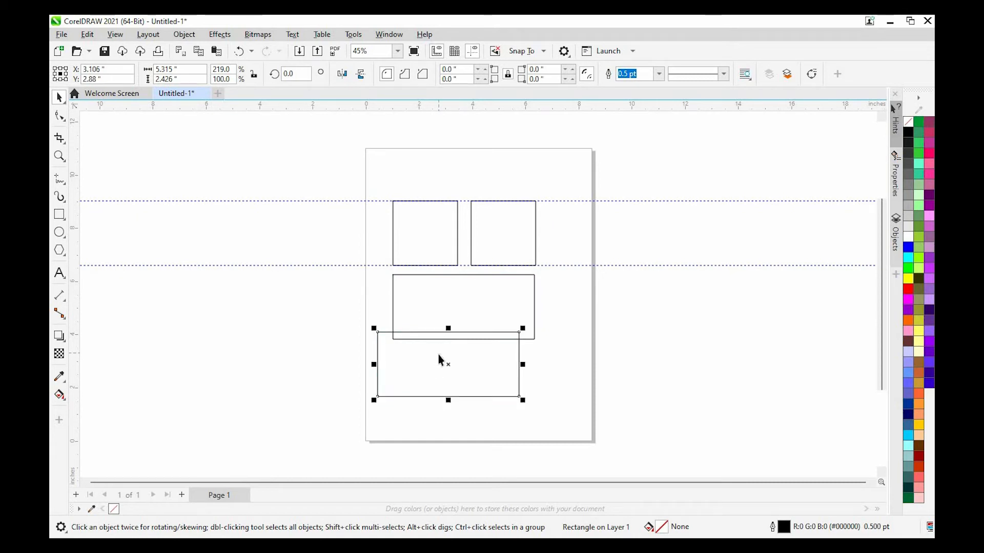
{"action": "key", "text": "ctrl+z"}
{"action": "key", "text": "ctrl+z"}
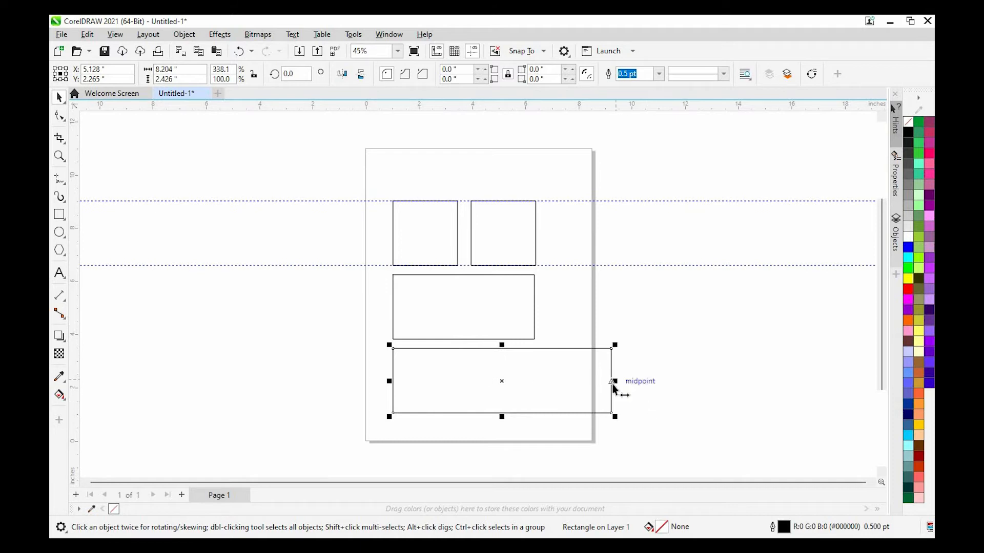
{"action": "key", "text": "ctrl+z"}
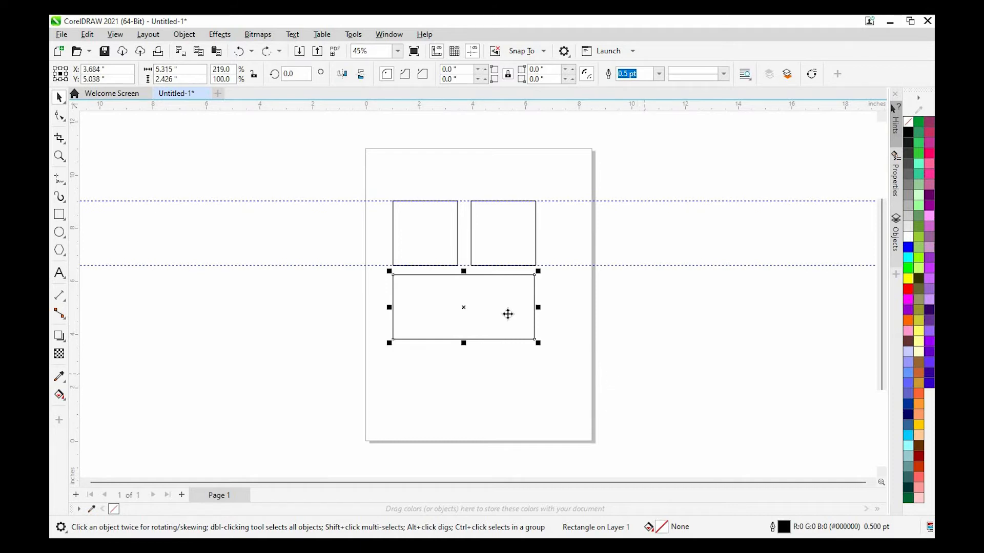
Duplicate the wide rectangle directly below itself and shift the upper wide rectangle slightly to the right
{"action": "key", "text": "ctrl+shift+z"}
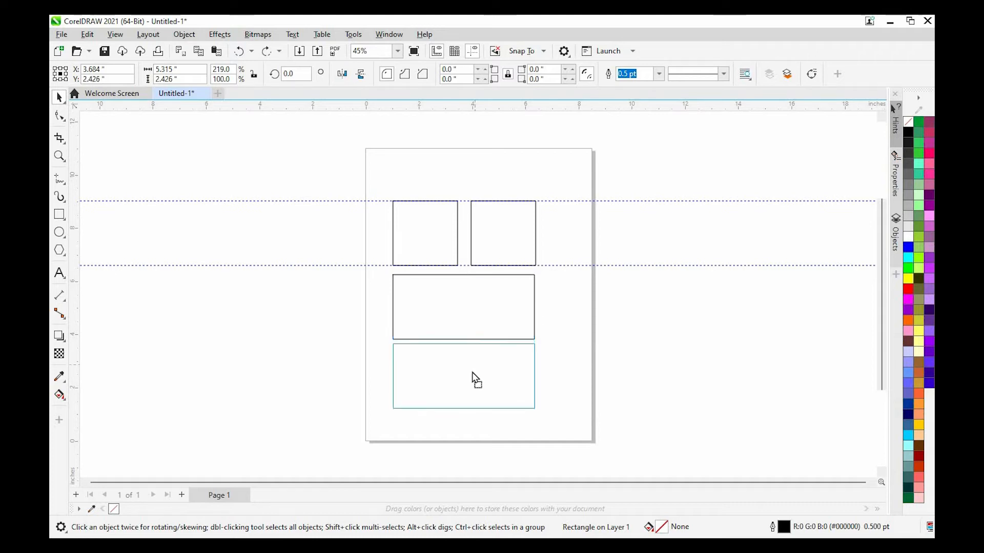
{"action": "left_click", "coordinate": [477, 365]}
{"action": "left_click_drag", "start_coordinate": [470, 319], "coordinate": [474, 321]}
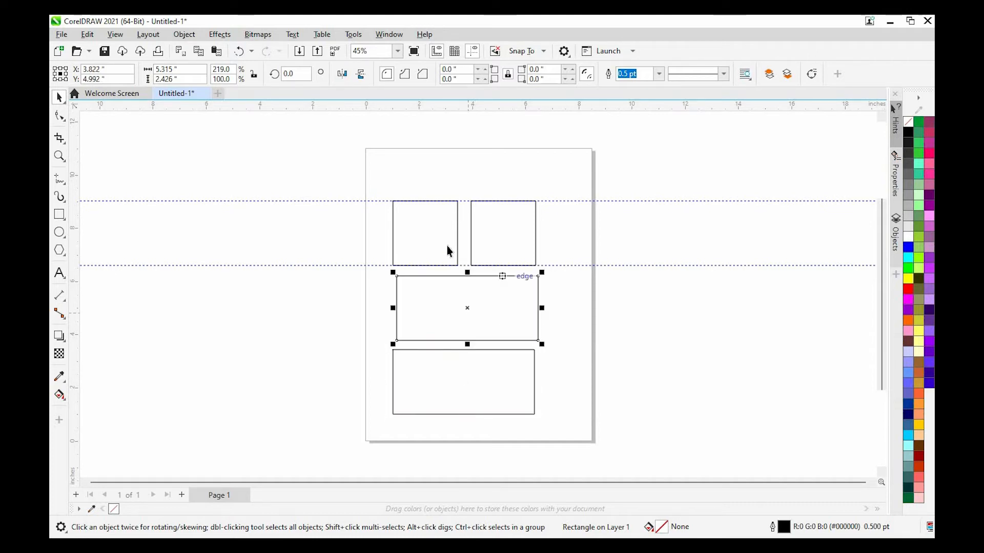
Give the upper-left square a bright pink #FF0066 fill and a matching outline
{"action": "left_click", "coordinate": [448, 251]}
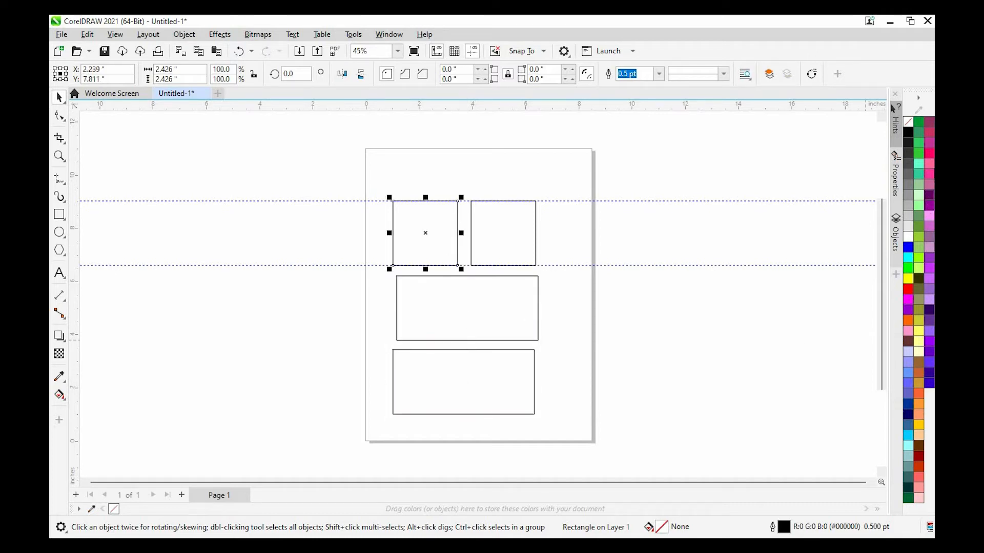
{"action": "left_click", "coordinate": [930, 154]}
{"action": "right_click", "coordinate": [931, 160]}
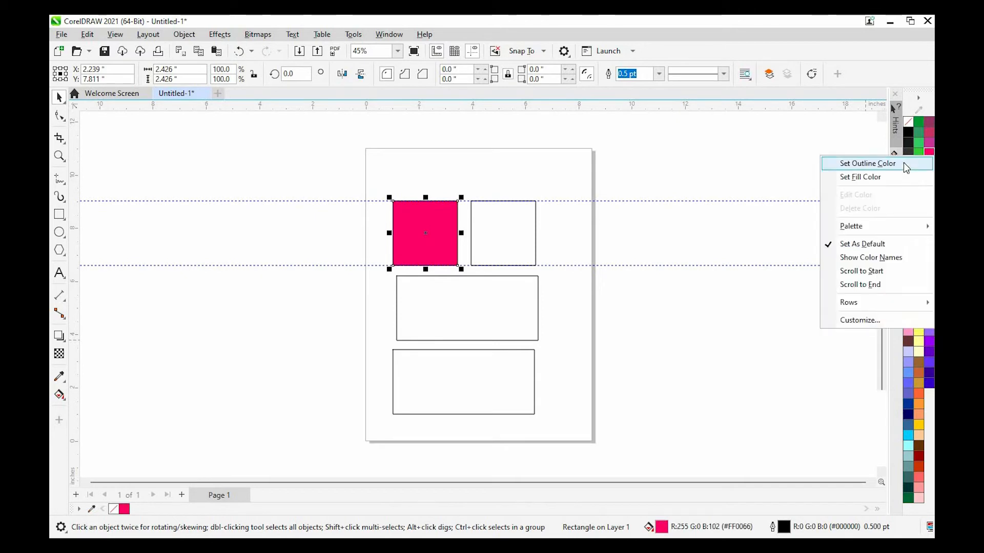
{"action": "left_click", "coordinate": [871, 161]}
Give the upper-right square a Deep Pink #FF6699 fill and a matching outline
{"action": "left_click", "coordinate": [535, 228]}
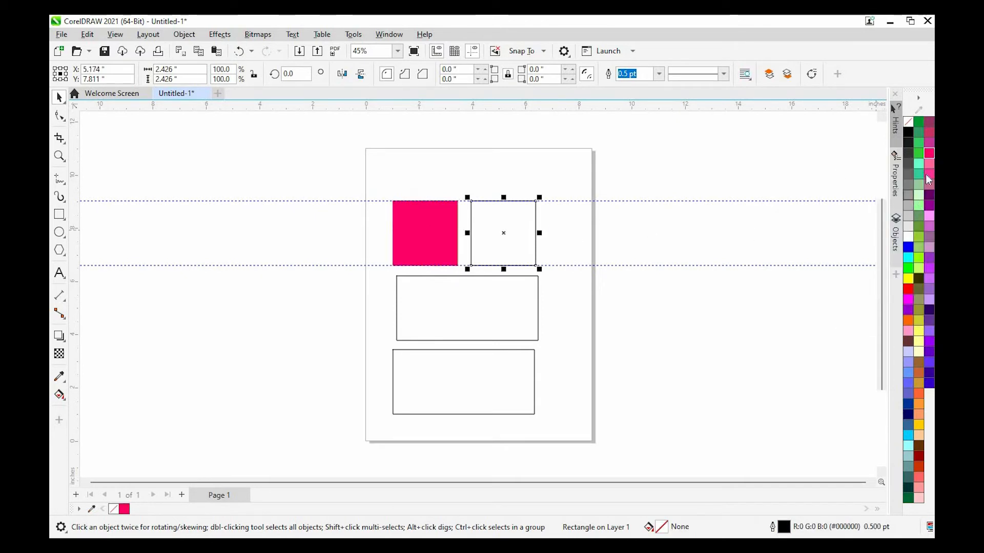
{"action": "right_click", "coordinate": [931, 156]}
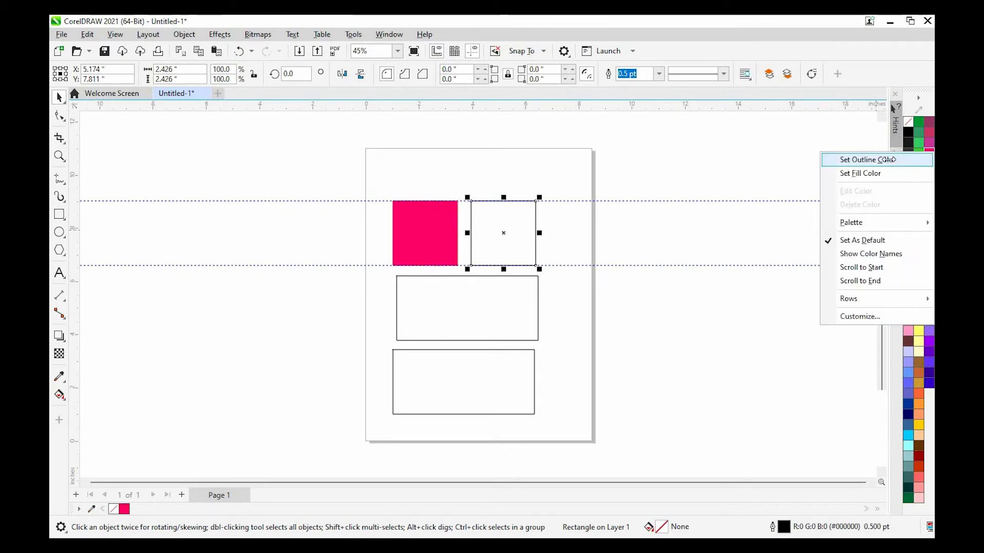
{"action": "left_click", "coordinate": [890, 160]}
{"action": "left_click", "coordinate": [930, 155]}
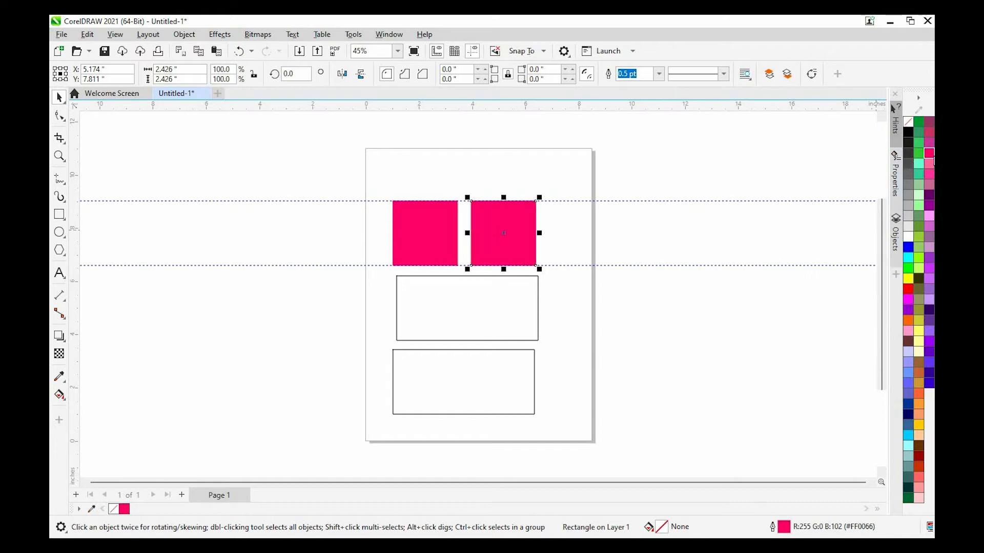
{"action": "left_click", "coordinate": [930, 167]}
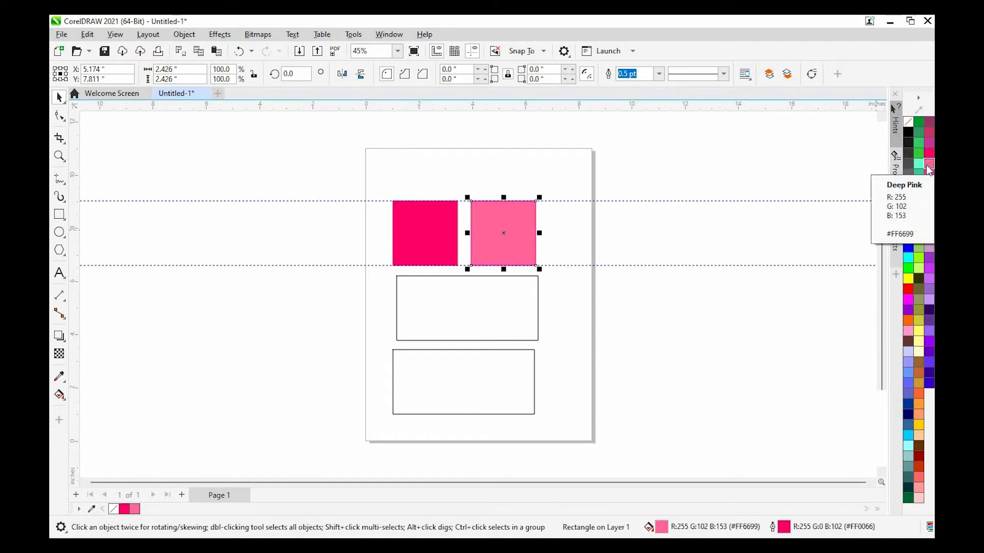
{"action": "right_click", "coordinate": [930, 169]}
{"action": "left_click", "coordinate": [820, 170]}
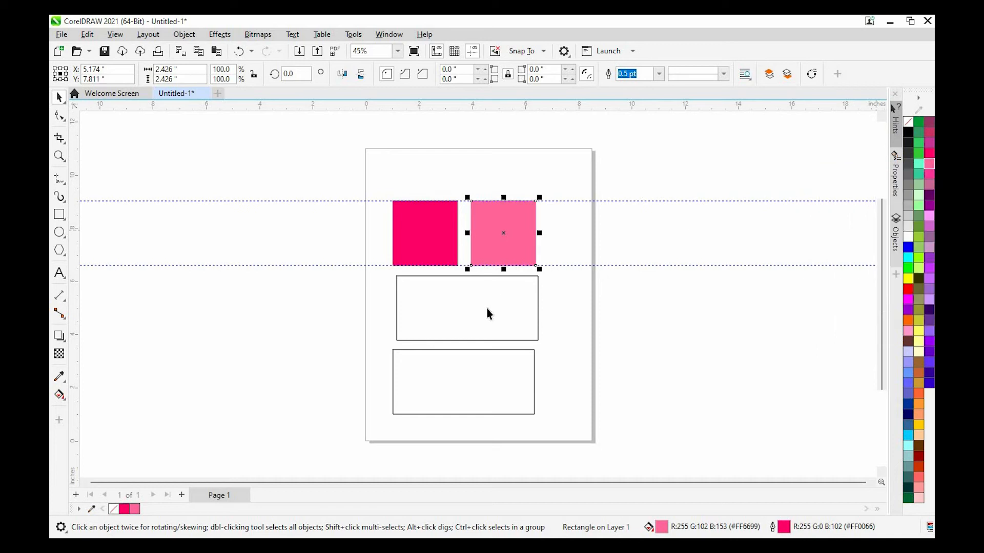
Give the upper wide rectangle a light green #99FF99 fill and a matching outline
{"action": "left_click", "coordinate": [487, 314]}
{"action": "left_click", "coordinate": [921, 207]}
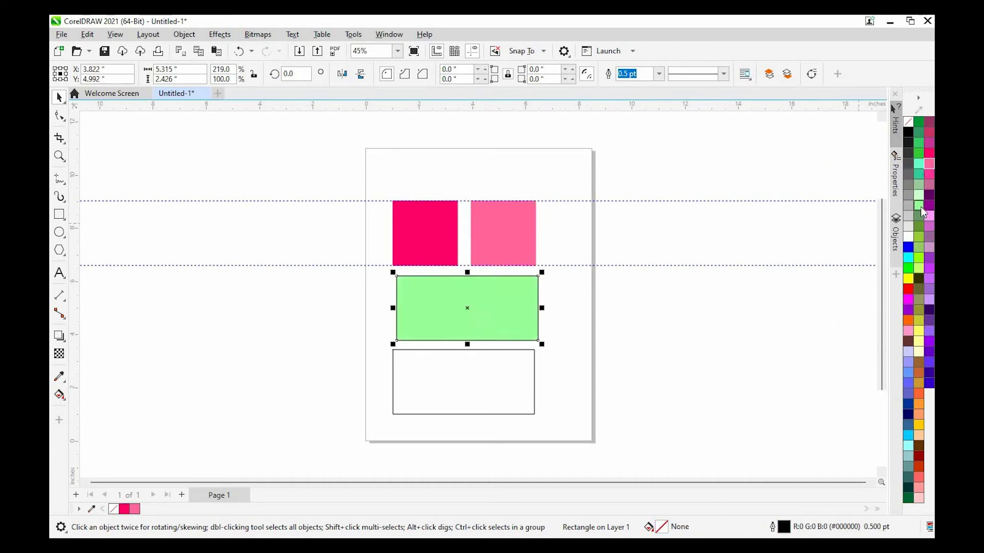
{"action": "right_click", "coordinate": [921, 209]}
{"action": "left_click", "coordinate": [890, 216]}
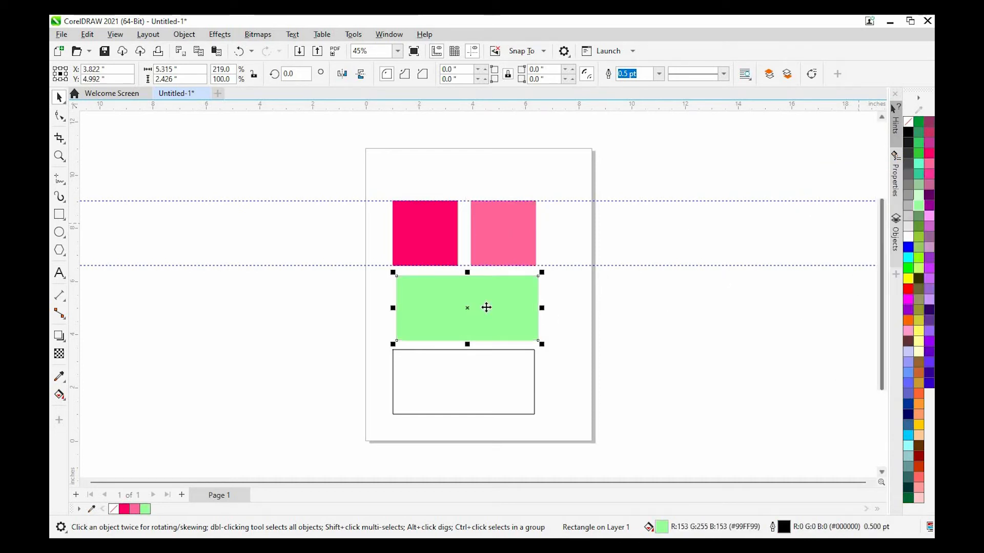
Give the lower wide rectangle a dark purple #660066 fill and a matching outline
{"action": "left_click", "coordinate": [535, 378]}
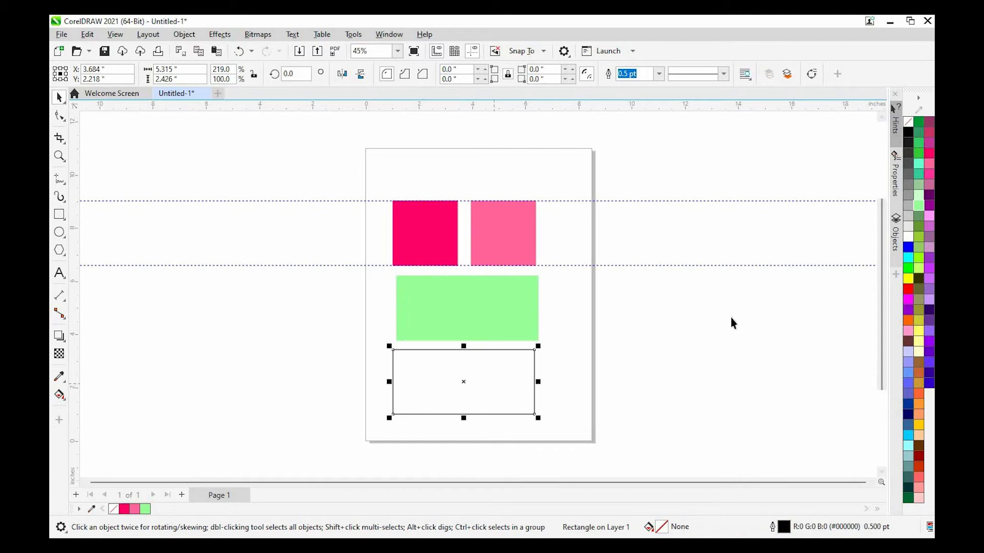
{"action": "left_click", "coordinate": [930, 200]}
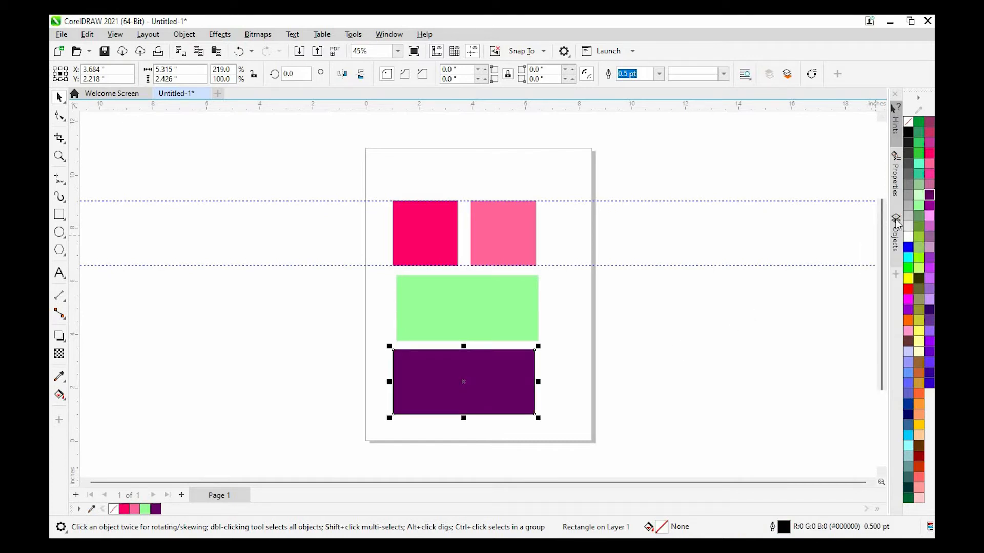
{"action": "right_click", "coordinate": [930, 201]}
{"action": "key", "text": "Escape"}
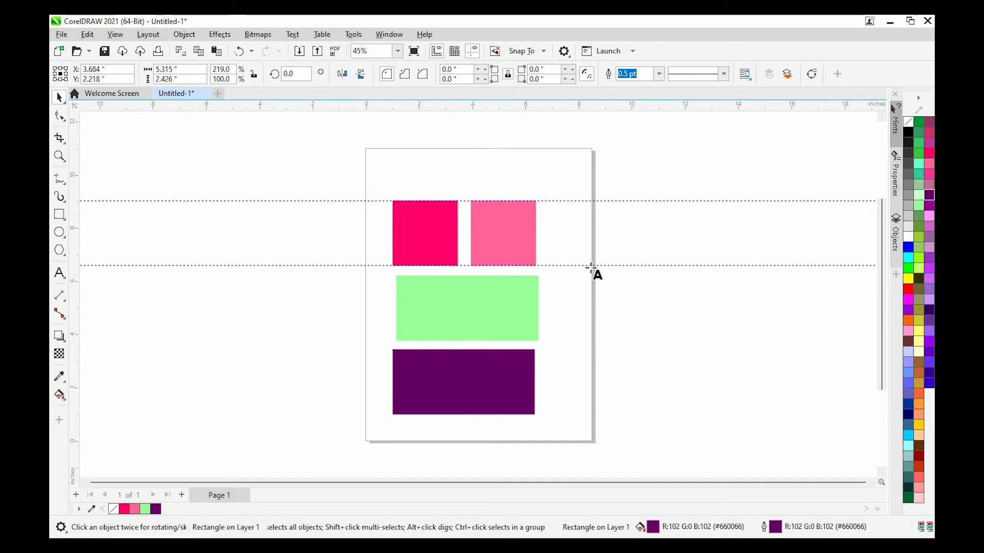
Add the bold Arial text "TV" beside the page, scaled up to about 104 pt
{"action": "left_click", "coordinate": [629, 233]}
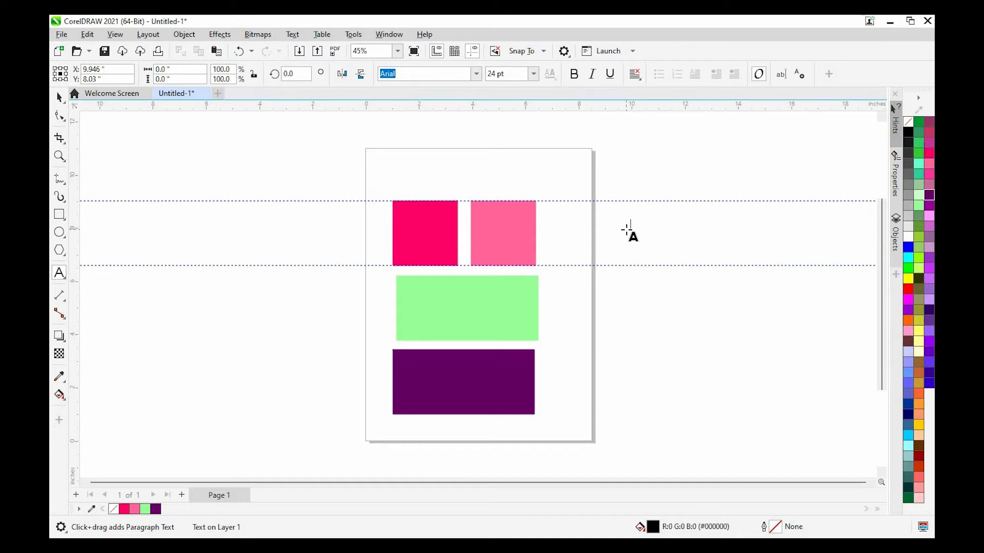
{"action": "type", "text": "TV"}
{"action": "left_click", "coordinate": [57, 94]}
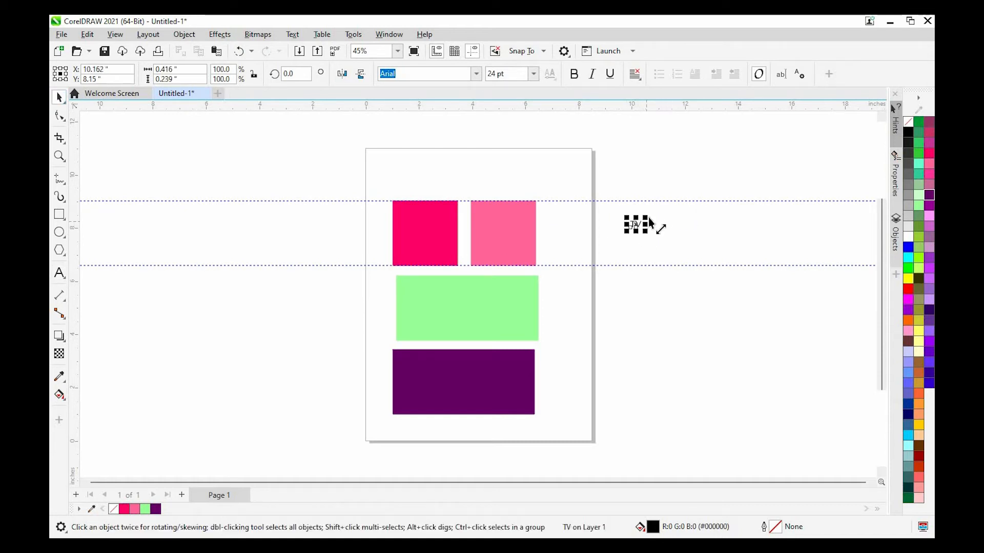
{"action": "left_click_drag", "start_coordinate": [646, 219], "coordinate": [672, 213]}
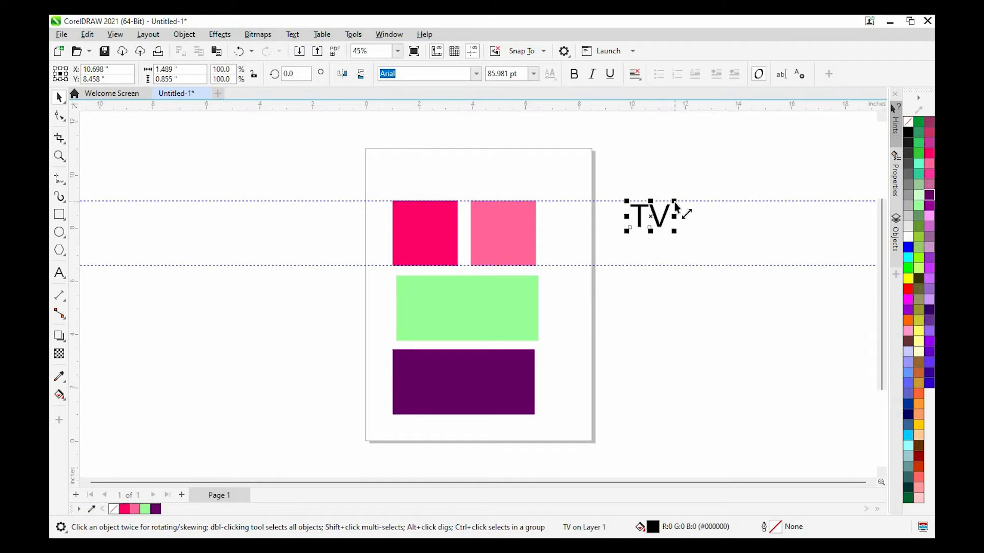
{"action": "mouse_move", "coordinate": [674, 204]}
{"action": "left_mouse_down"}
{"action": "mouse_move", "coordinate": [690, 202]}
{"action": "mouse_move", "coordinate": [682, 196]}
{"action": "left_mouse_up"}
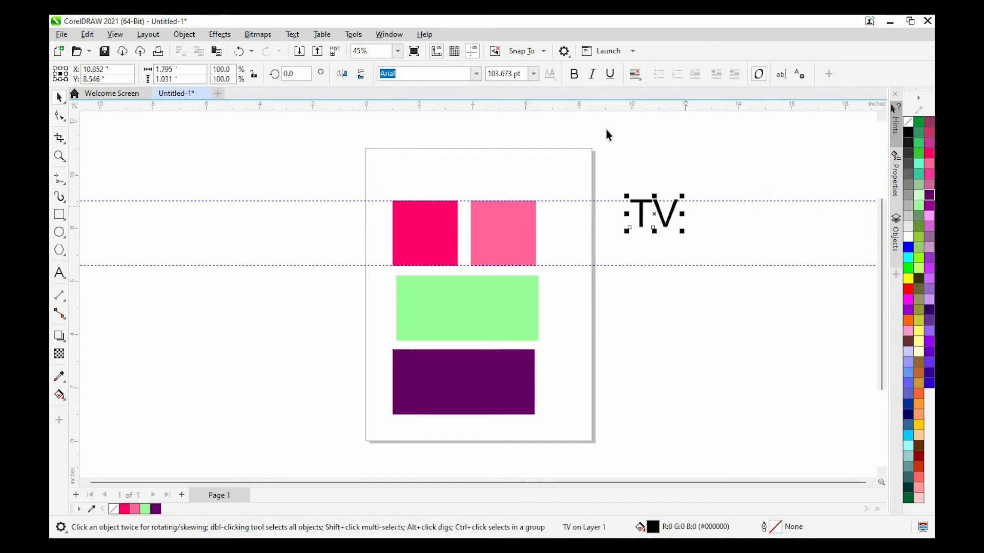
{"action": "left_click", "coordinate": [574, 74]}
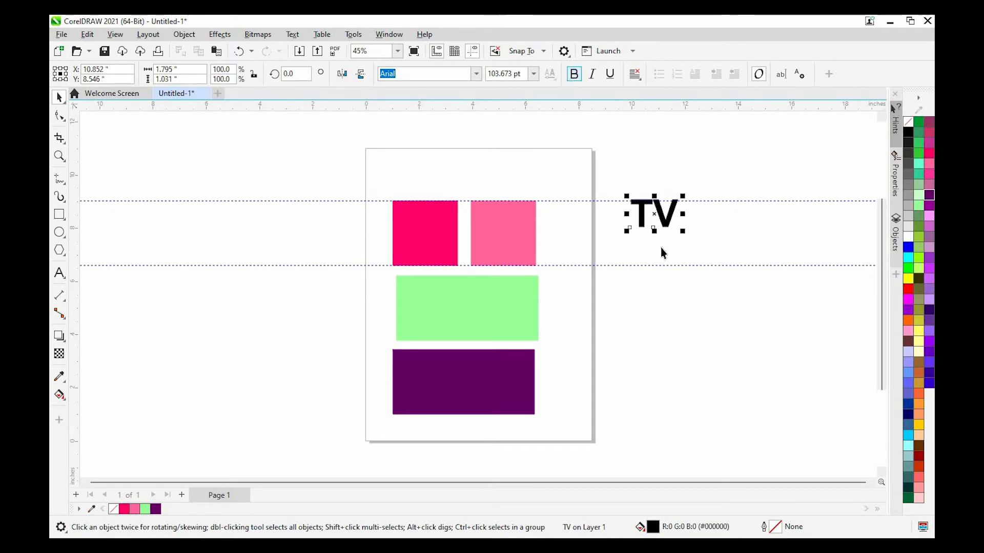
Center the TV text on the bright pink upper-left square and fill it with white
{"action": "left_click_drag", "start_coordinate": [655, 216], "coordinate": [672, 269]}
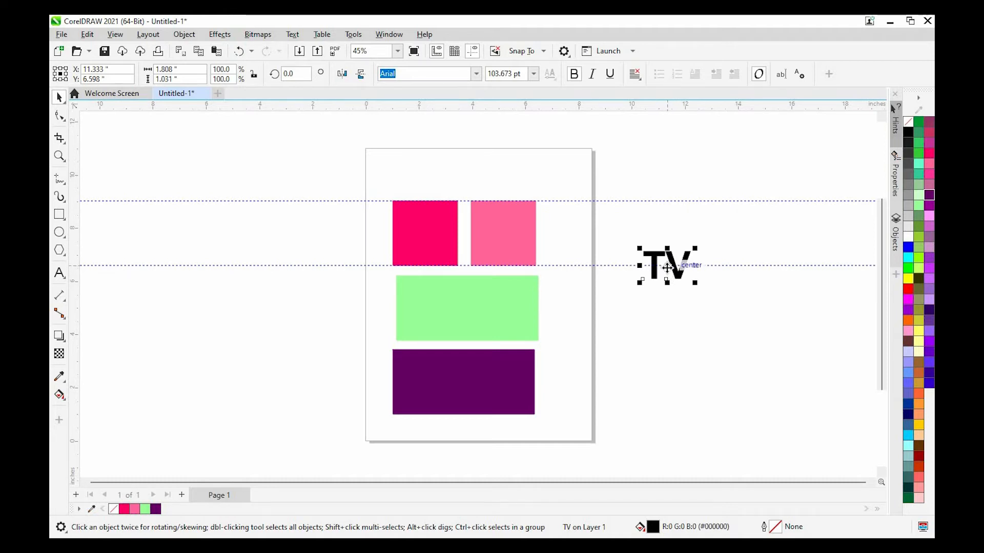
{"action": "left_click_drag", "start_coordinate": [666, 267], "coordinate": [425, 236]}
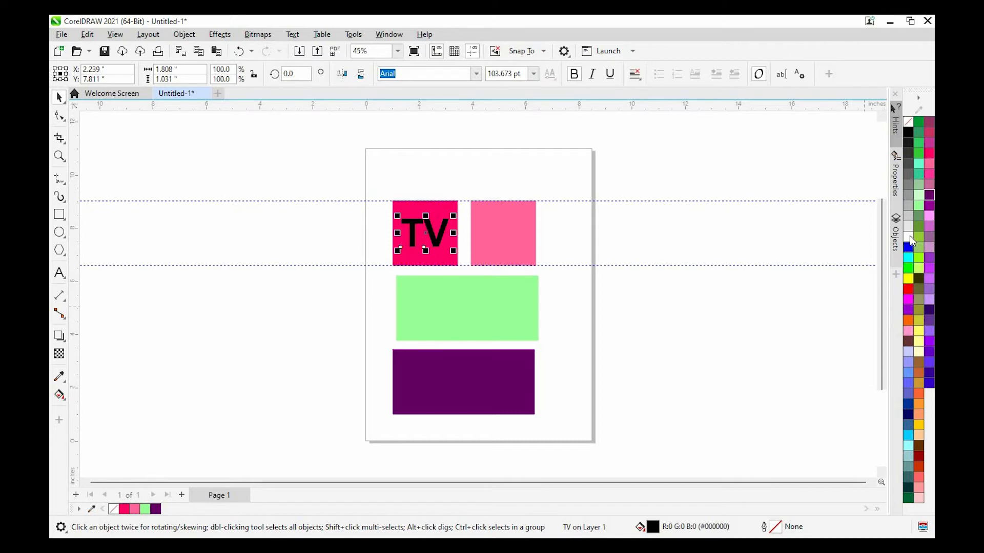
{"action": "left_click", "coordinate": [909, 236]}
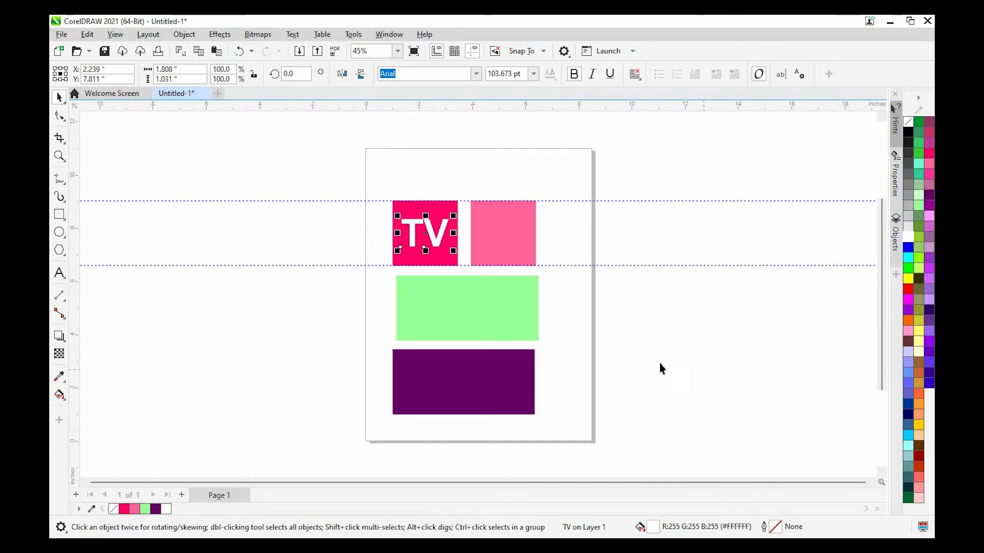
Place a copy of the white TV text at the centre of the upper-right pink square
{"action": "left_click_drag", "start_coordinate": [432, 238], "coordinate": [423, 232]}
{"action": "left_click_drag", "start_coordinate": [501, 270], "coordinate": [502, 235]}
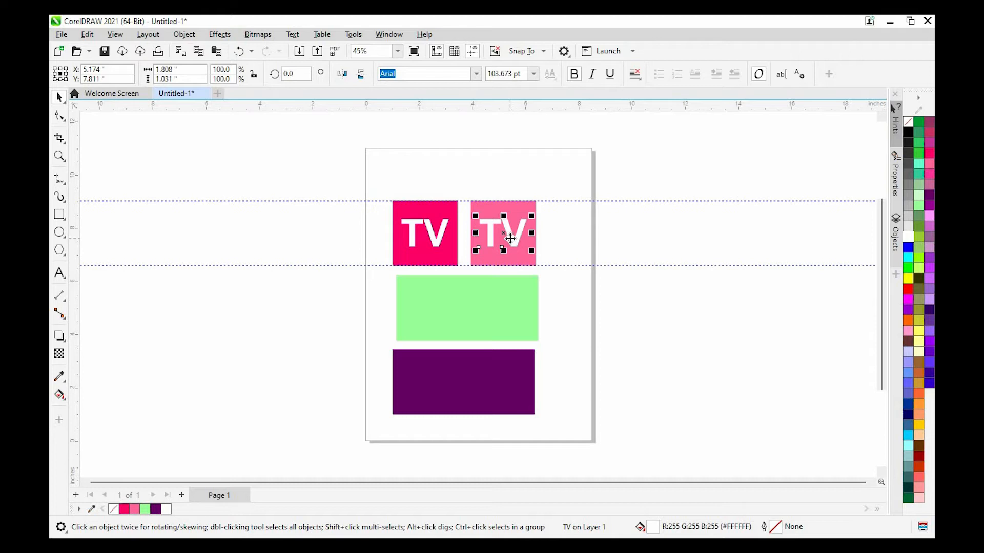
Replace the wording of the copied TV label on the upper-right pink square with "PC"
{"action": "double_click", "coordinate": [510, 238]}
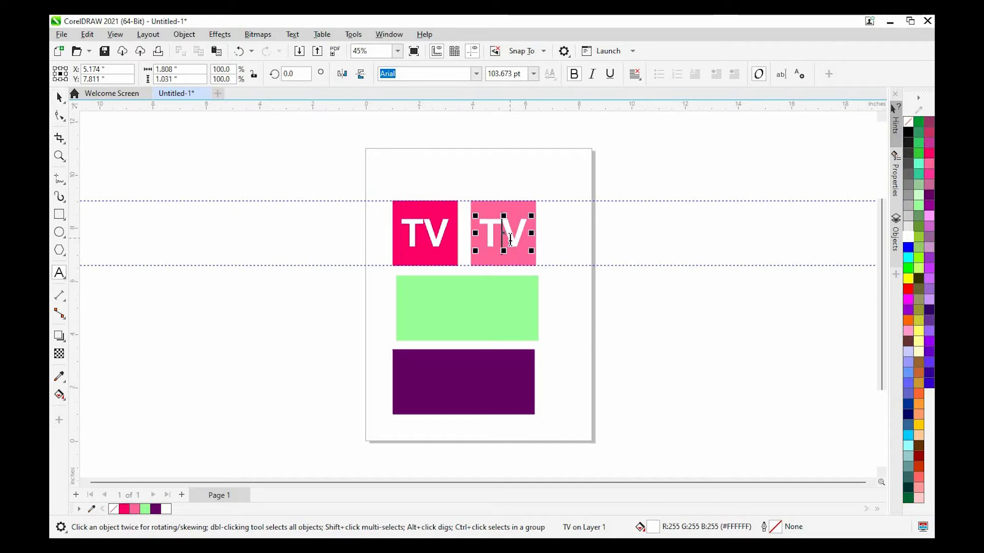
{"action": "key", "text": "Delete"}
{"action": "key", "text": "BackSpace"}
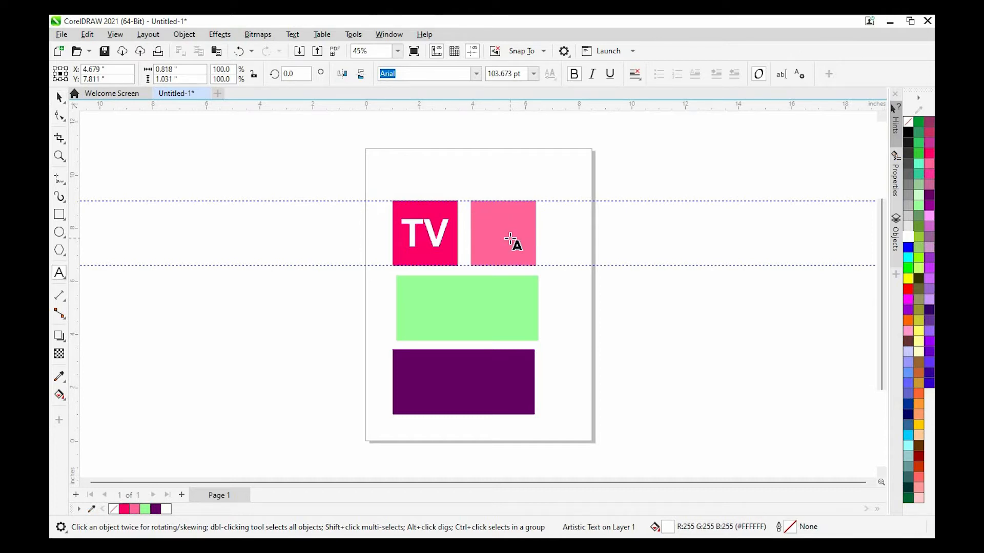
{"action": "type", "text": "PC"}
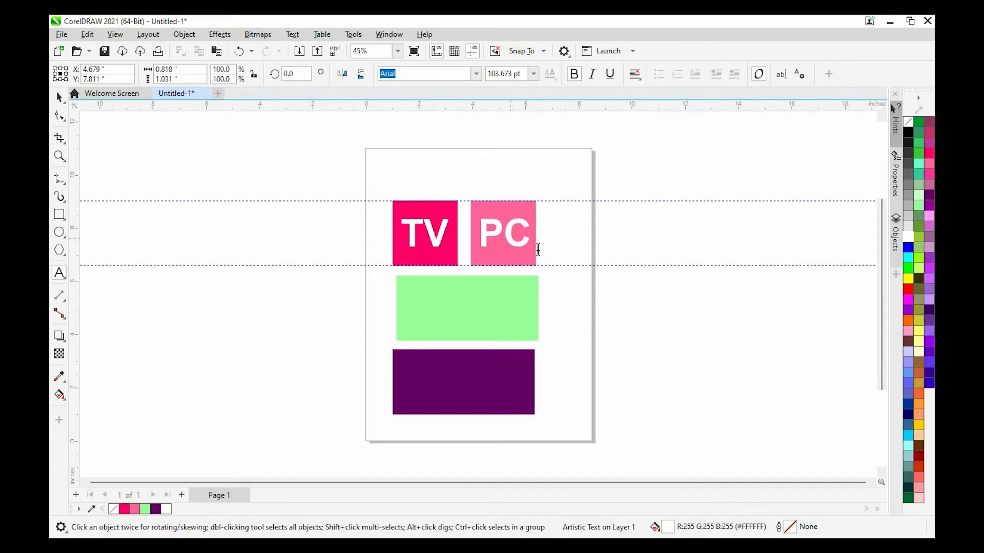
{"action": "left_click", "coordinate": [60, 96]}
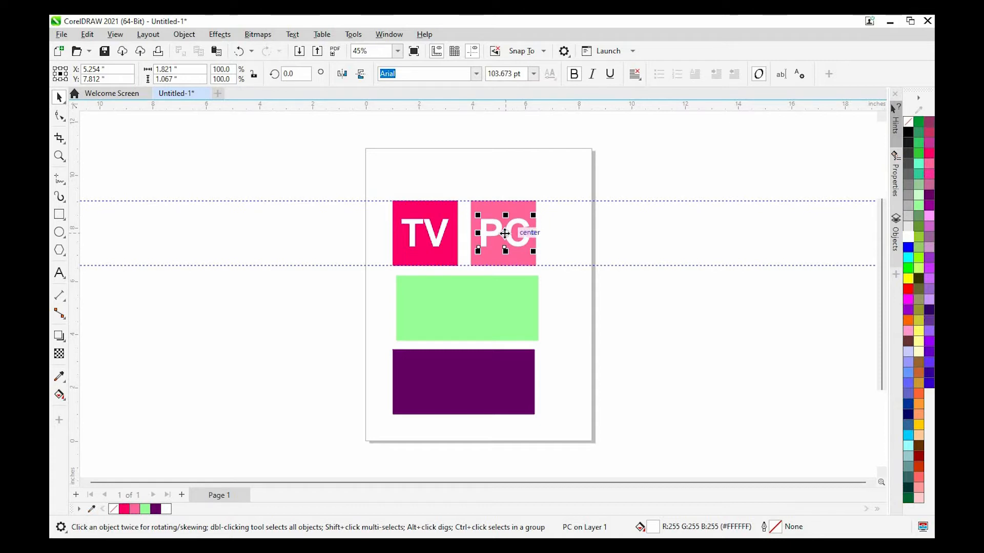
Place a copy of the white PC text at the centre of the light green rectangle and change its wording to "NOTEBOOK"
{"action": "left_click_drag", "start_coordinate": [505, 234], "coordinate": [465, 308]}
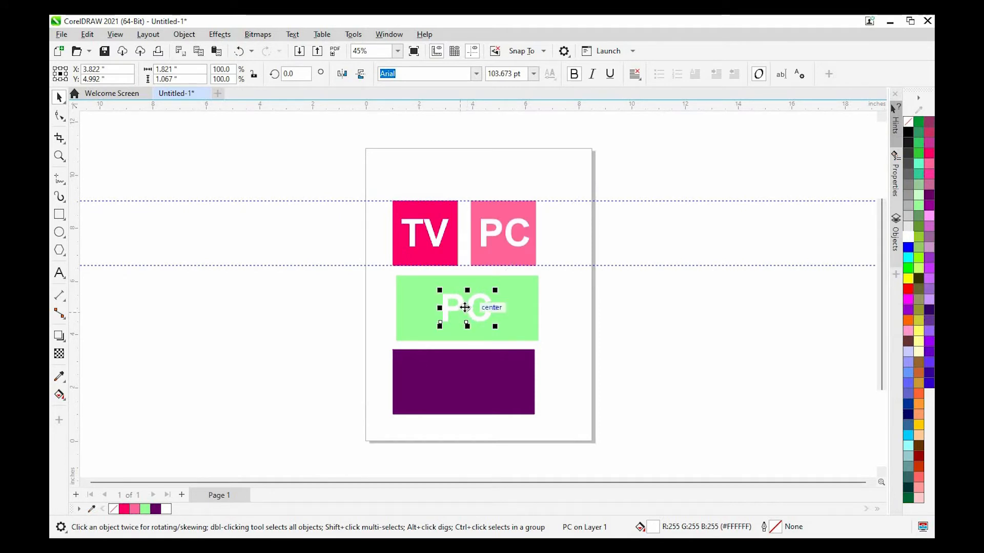
{"action": "double_click", "coordinate": [469, 308]}
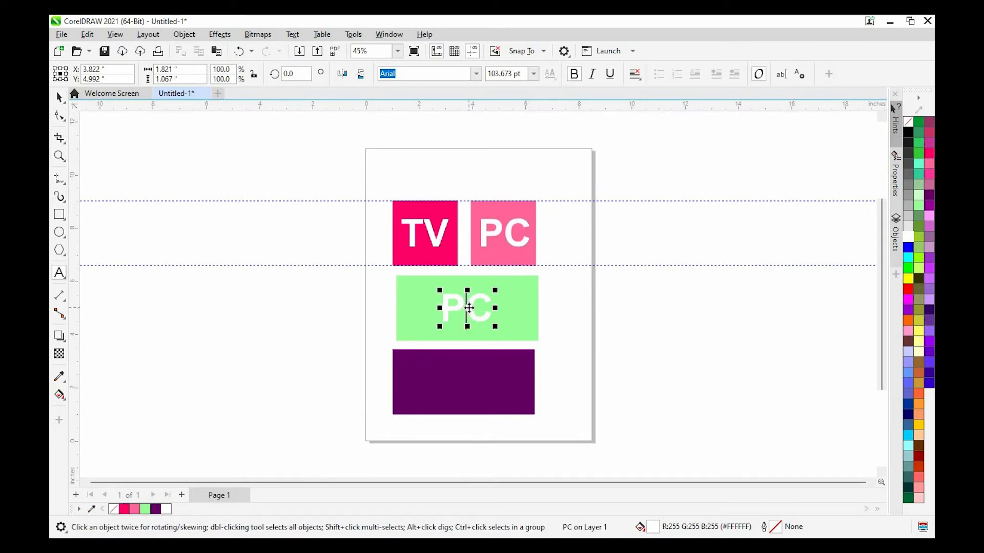
{"action": "key", "text": "BackSpace"}
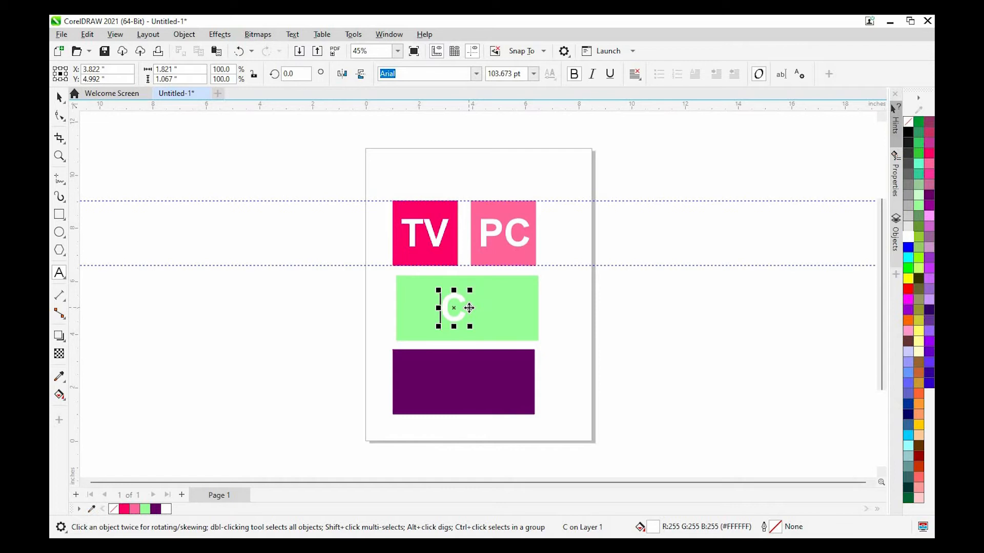
{"action": "key", "text": "Delete"}
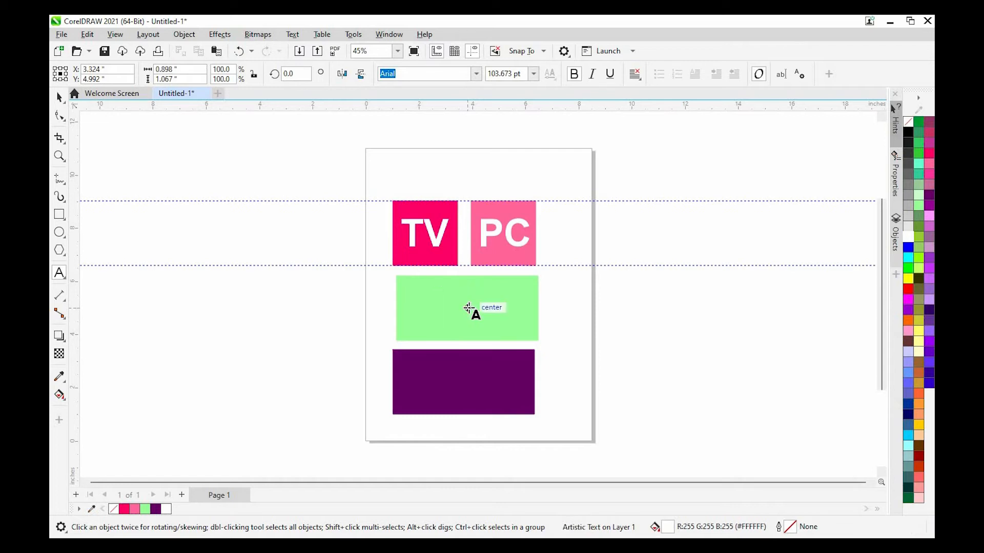
{"action": "type", "text": "NO"}
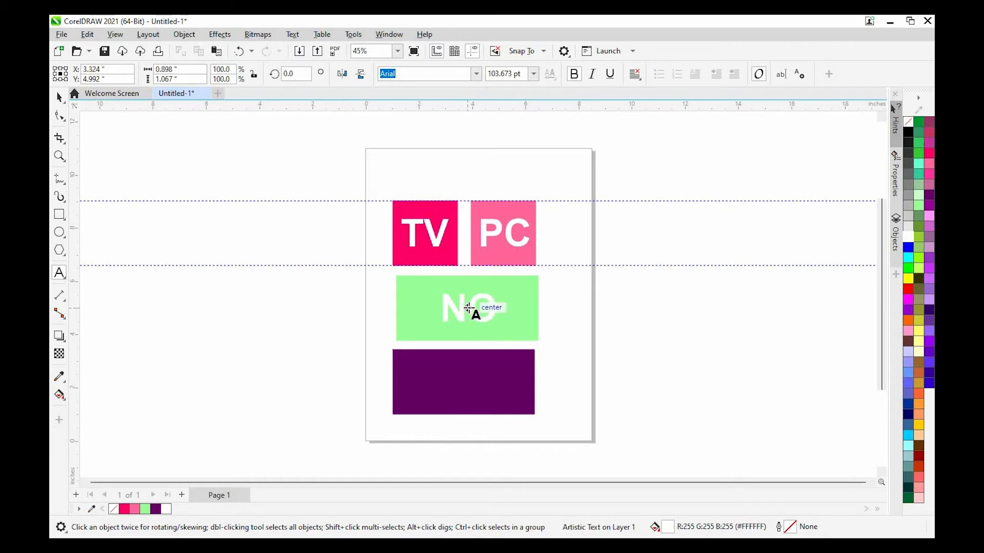
{"action": "type", "text": "TEB"}
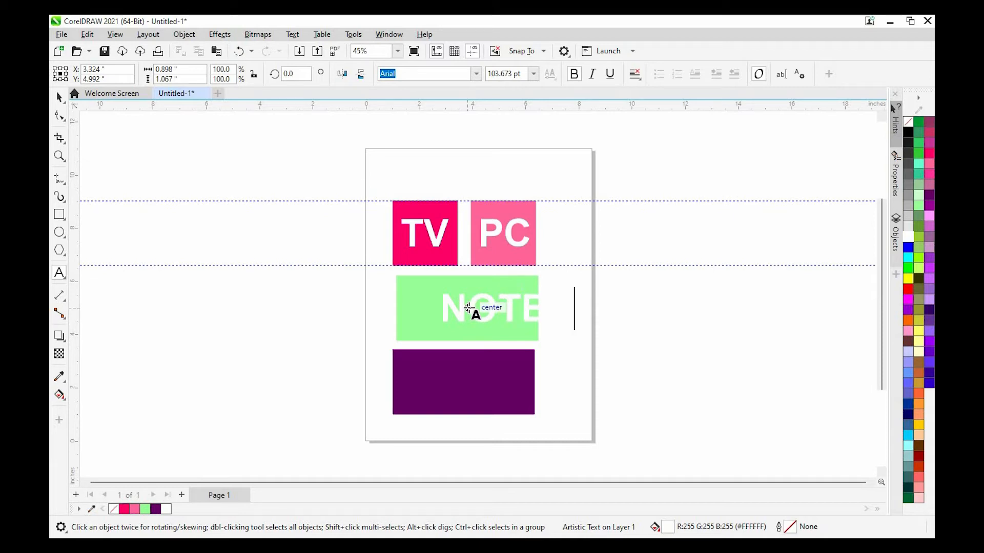
{"action": "type", "text": "OOK"}
{"action": "left_click", "coordinate": [59, 97]}
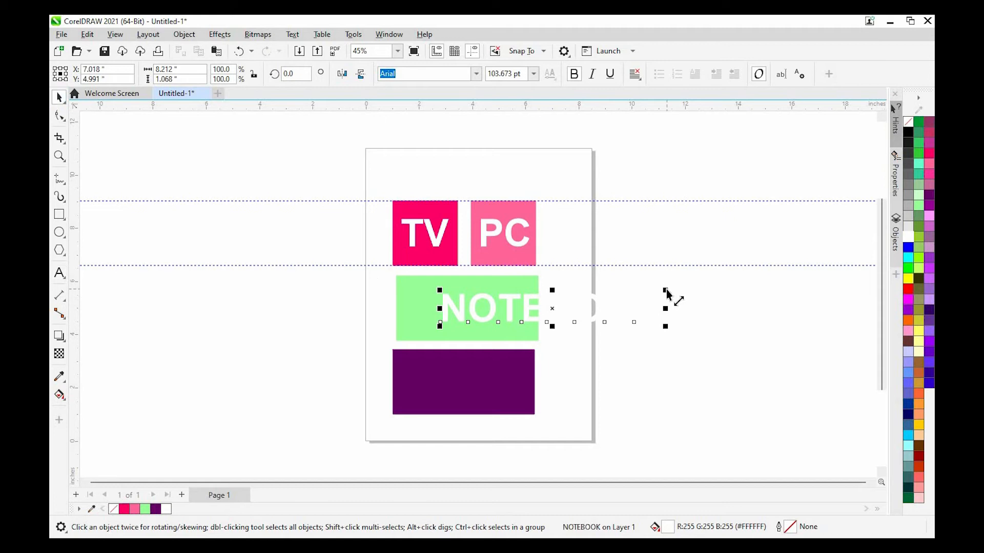
Scale the NOTEBOOK text down to about 63 pt and centre it on the light green rectangle
{"action": "left_click_drag", "start_coordinate": [667, 290], "coordinate": [666, 289]}
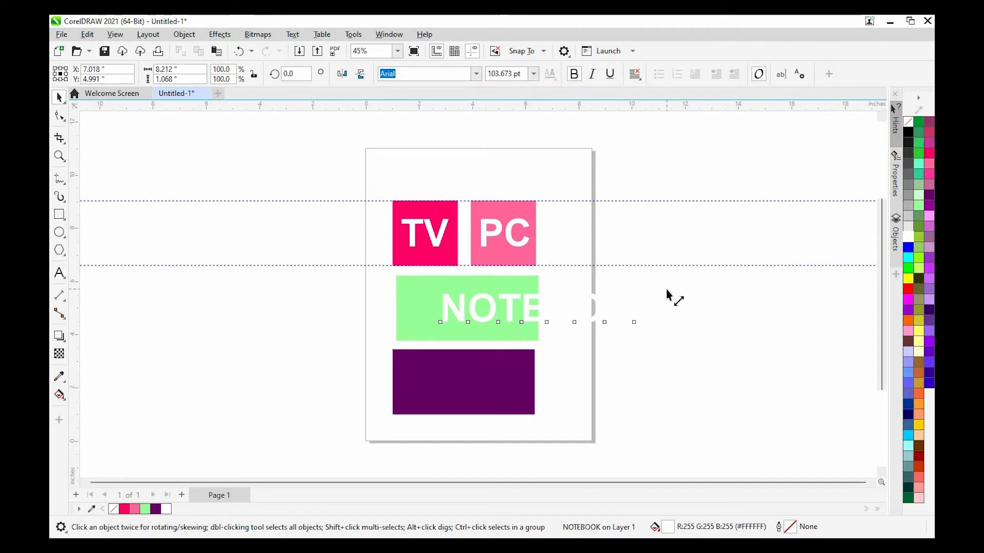
{"action": "mouse_move", "coordinate": [665, 291]}
{"action": "left_mouse_down"}
{"action": "mouse_move", "coordinate": [645, 300]}
{"action": "mouse_move", "coordinate": [654, 294]}
{"action": "left_mouse_up"}
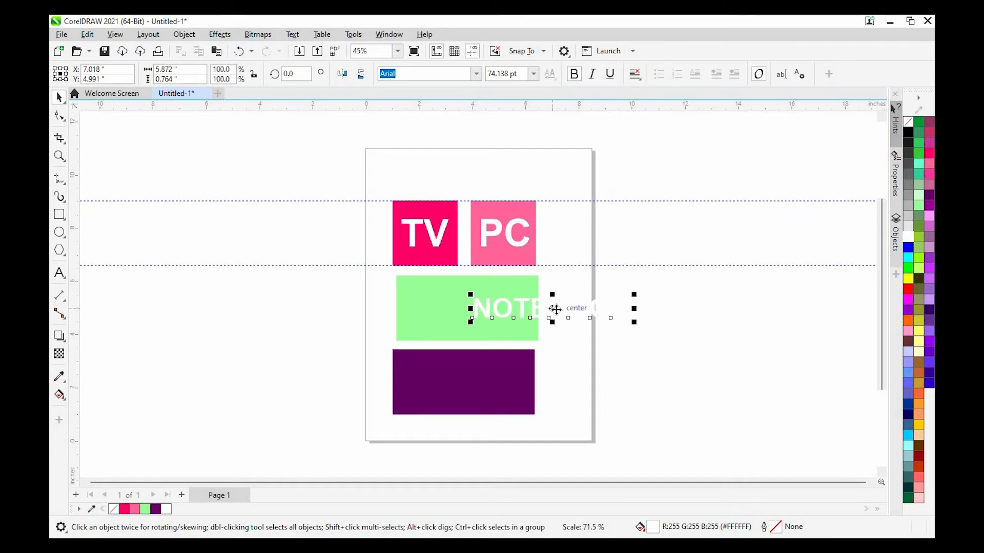
{"action": "left_click_drag", "start_coordinate": [548, 312], "coordinate": [485, 314]}
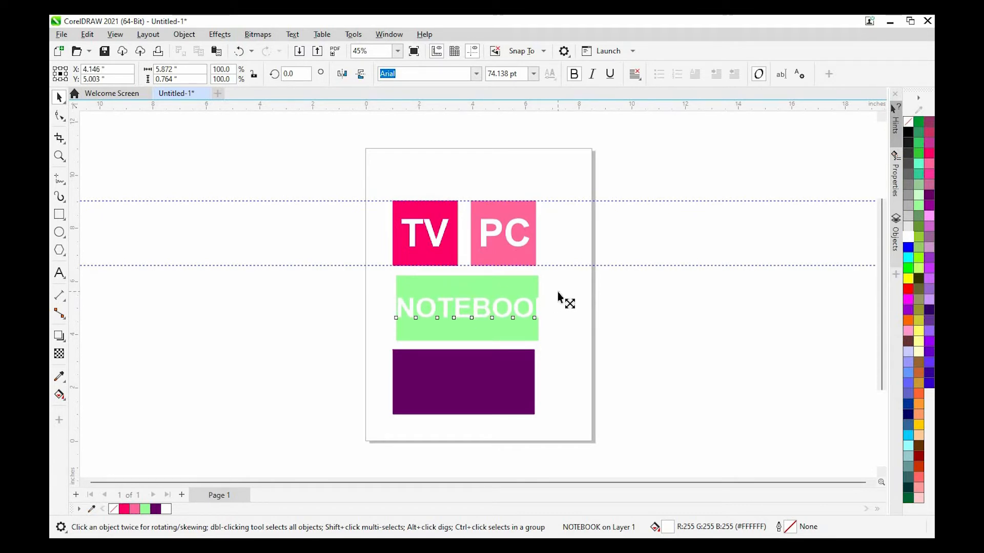
{"action": "left_click_drag", "start_coordinate": [551, 296], "coordinate": [561, 294]}
{"action": "mouse_move", "coordinate": [477, 309]}
{"action": "left_mouse_down"}
{"action": "mouse_move", "coordinate": [474, 337]}
{"action": "mouse_move", "coordinate": [467, 309]}
{"action": "left_mouse_up"}
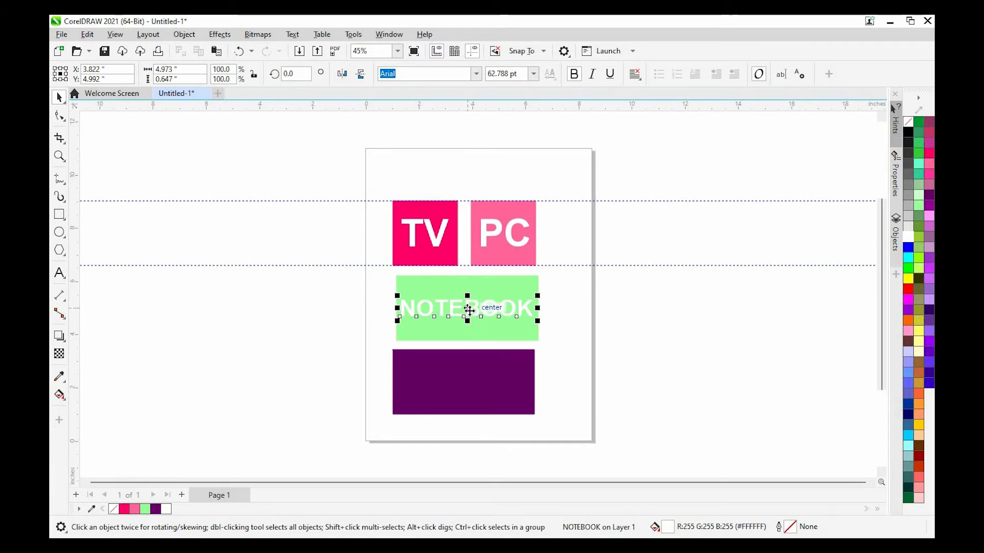
Place a copy of the NOTEBOOK text at the centre of the dark purple rectangle and change its wording to "TABLET PC"
{"action": "left_click_drag", "start_coordinate": [466, 314], "coordinate": [464, 382]}
{"action": "right_click", "coordinate": [465, 382]}
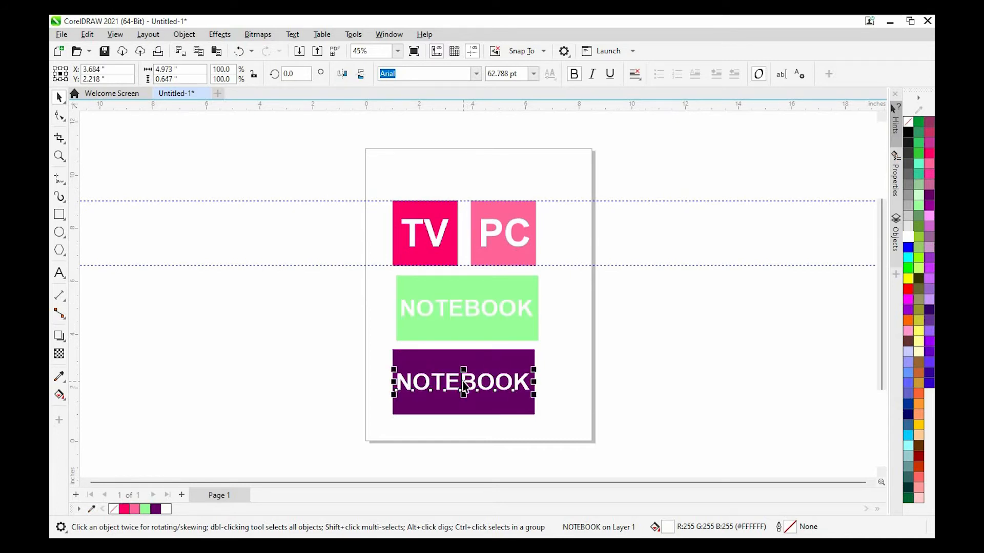
{"action": "double_click", "coordinate": [464, 382]}
{"action": "left_click", "coordinate": [465, 380]}
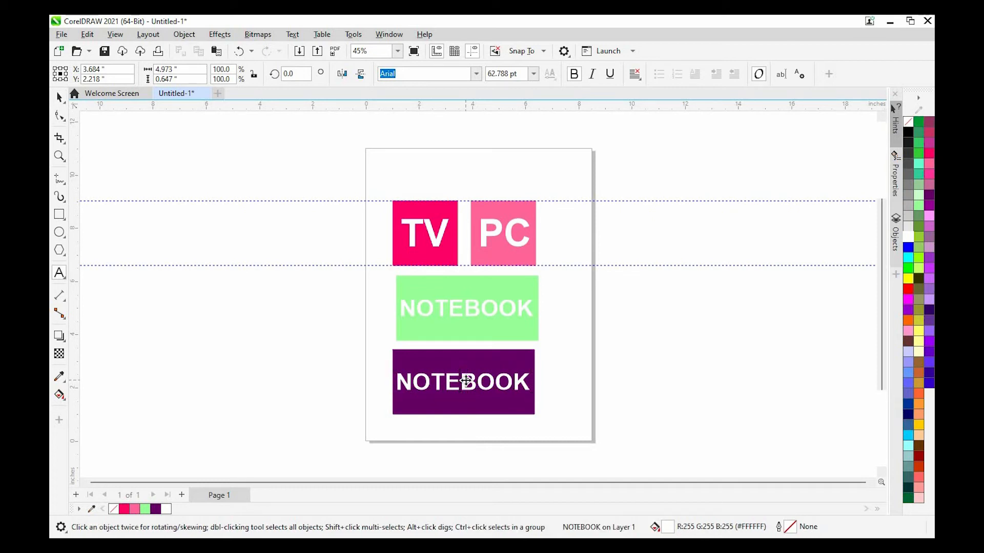
{"action": "key", "text": "ctrl+a"}
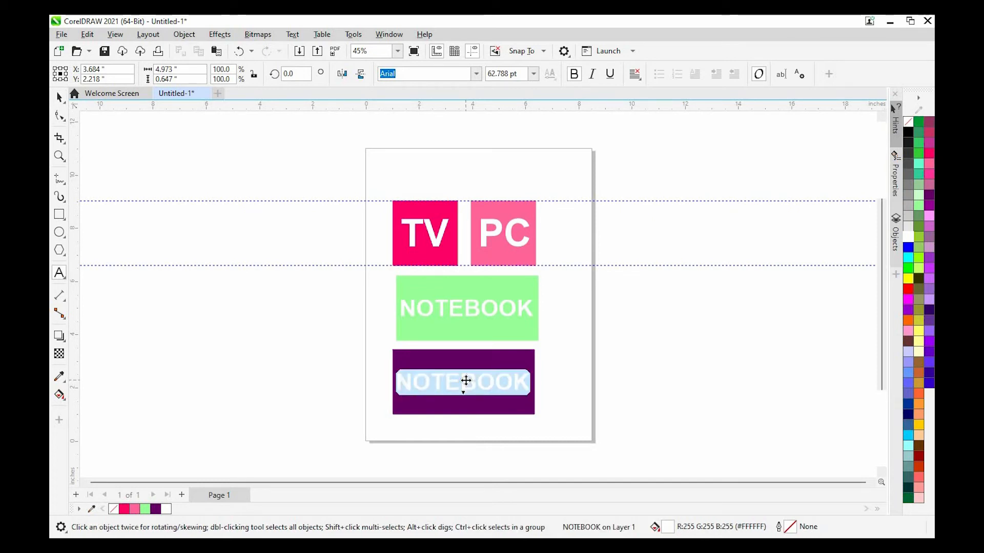
{"action": "type", "text": "TA"}
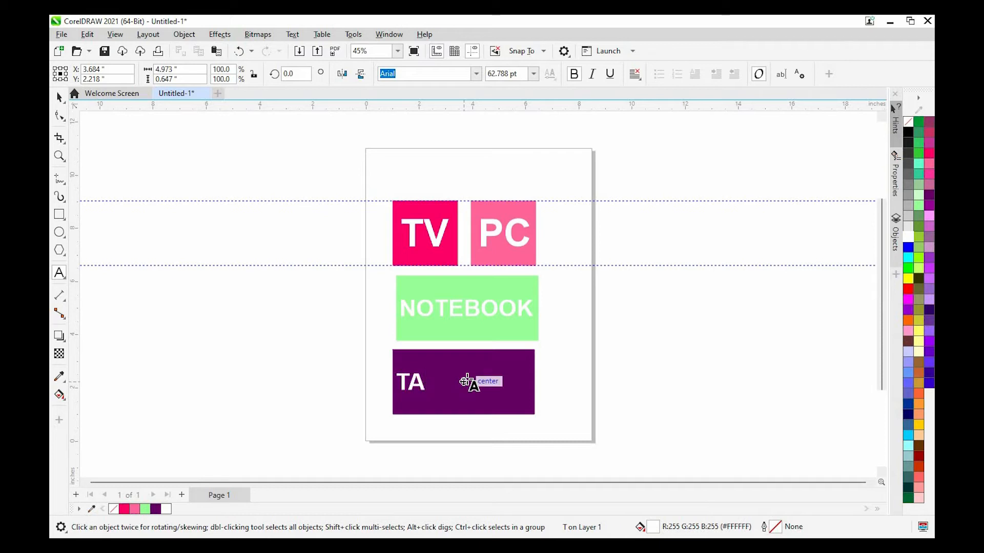
{"action": "type", "text": "BLE P"}
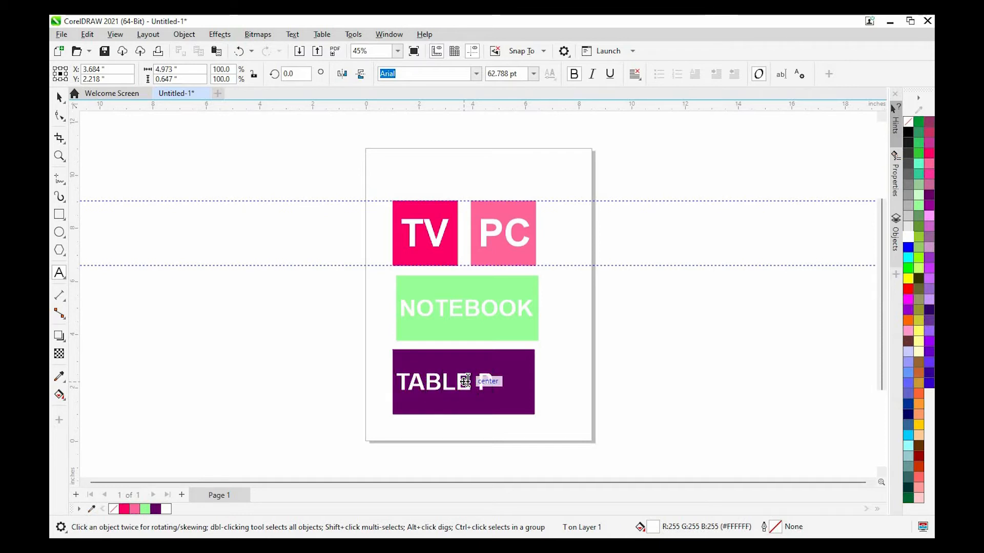
{"action": "type", "text": "C"}
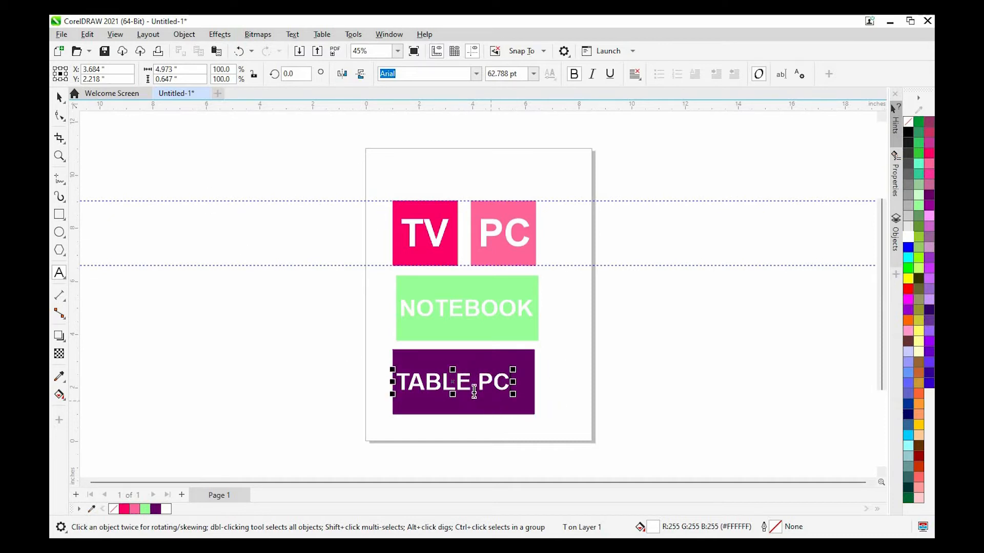
{"action": "left_click", "coordinate": [471, 384]}
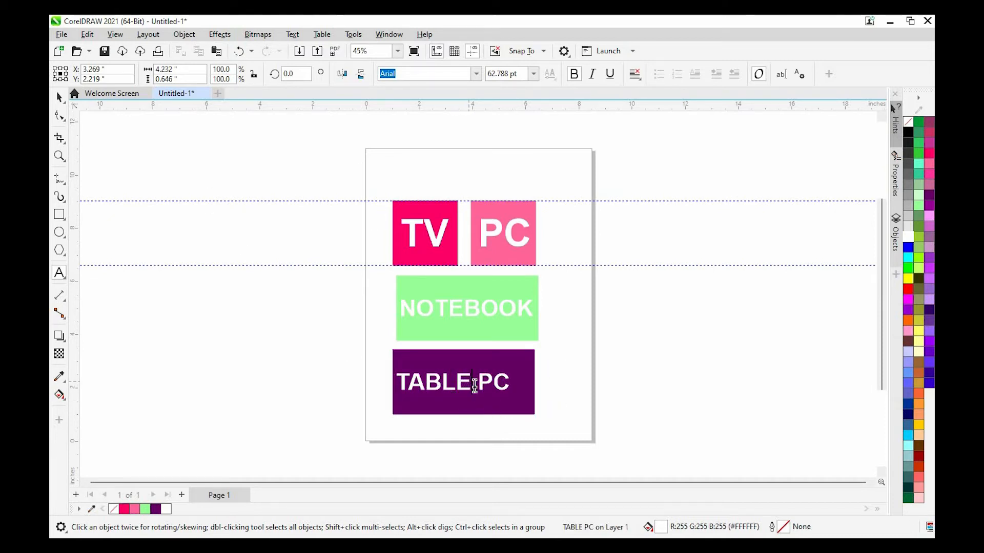
{"action": "type", "text": "T"}
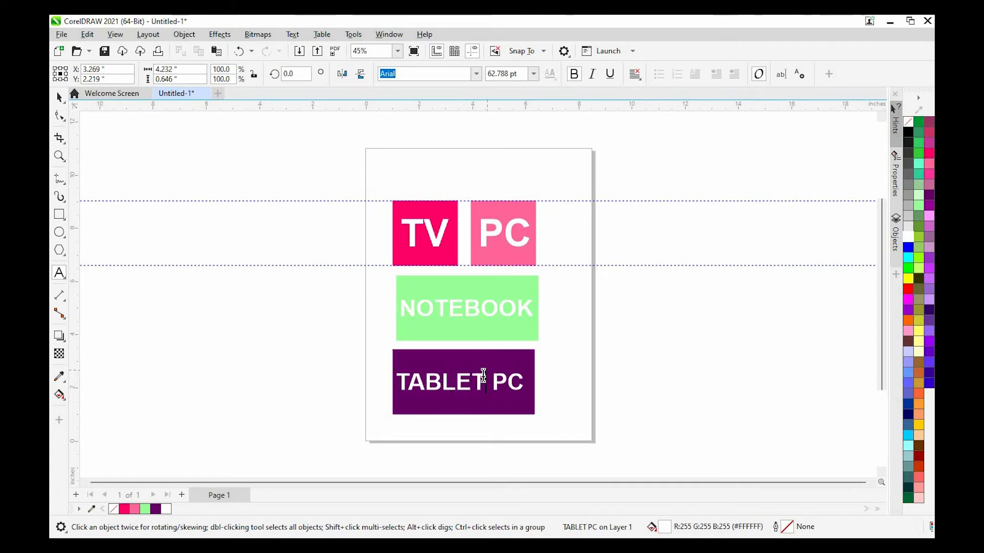
{"action": "left_click", "coordinate": [59, 97]}
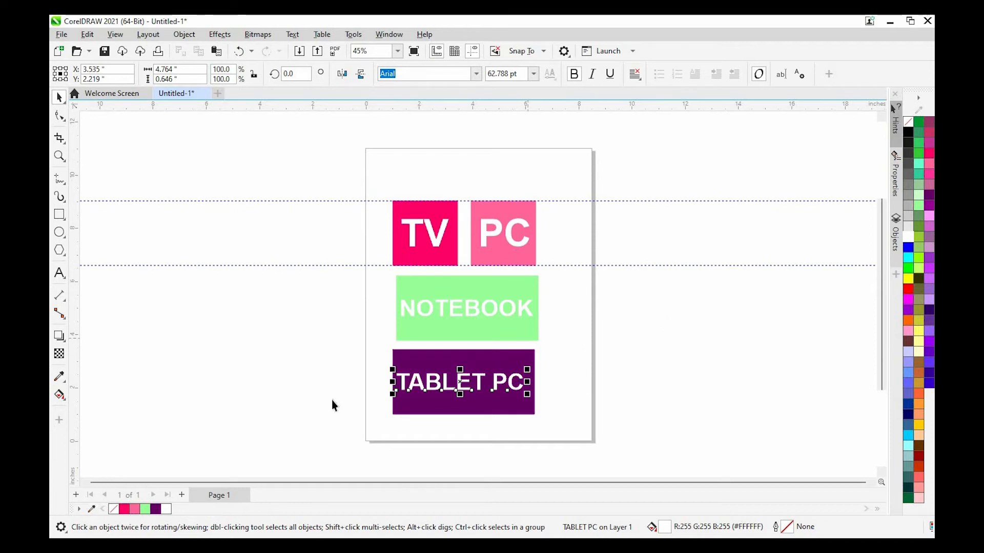
Add a second page and draw a wide rectangle about 7.0 by 3.5 inches across its middle
{"action": "left_click", "coordinate": [182, 495]}
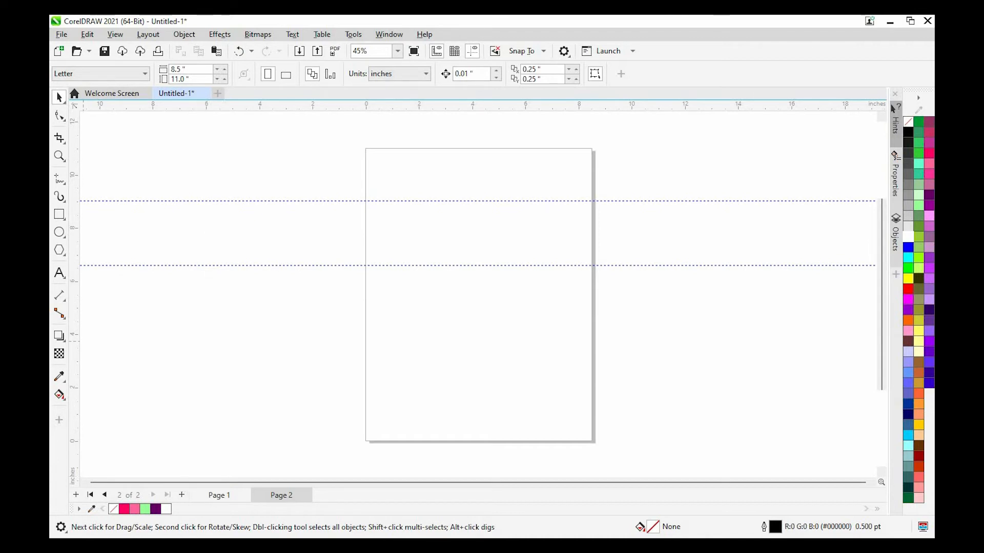
{"action": "left_click", "coordinate": [61, 215]}
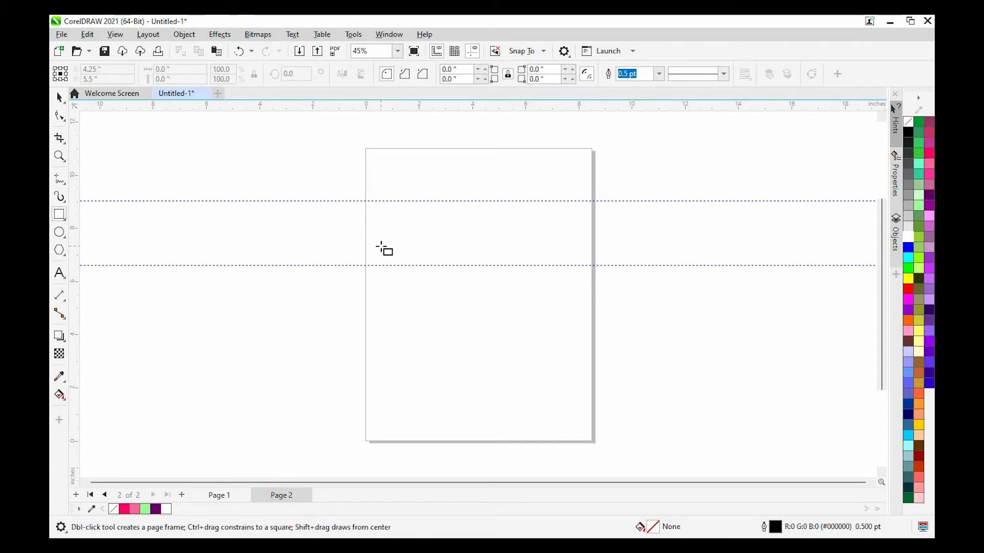
{"action": "left_click_drag", "start_coordinate": [380, 246], "coordinate": [416, 282]}
{"action": "mouse_move", "coordinate": [562, 364]}
{"action": "left_mouse_down"}
{"action": "mouse_move", "coordinate": [569, 334]}
{"action": "mouse_move", "coordinate": [586, 347]}
{"action": "mouse_move", "coordinate": [567, 341]}
{"action": "left_mouse_up"}
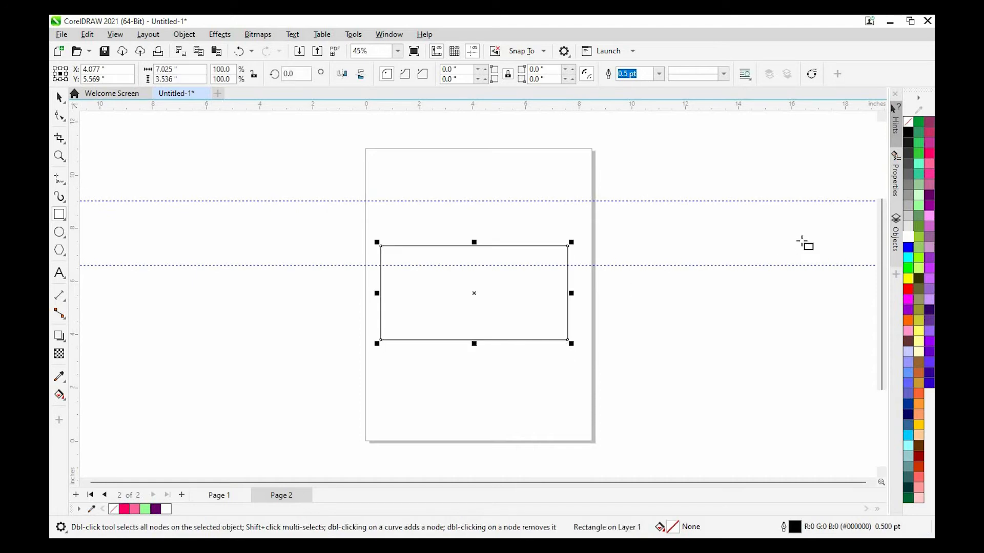
{"action": "left_click", "coordinate": [59, 97]}
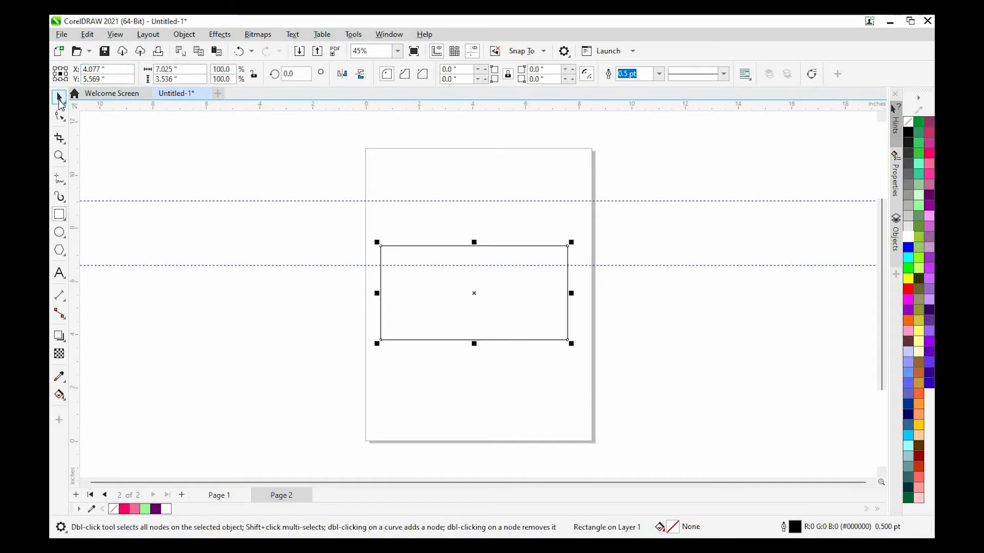
Give the wide rectangle on the second page a red #FF0000 fill and a matching outline
{"action": "left_click", "coordinate": [908, 290]}
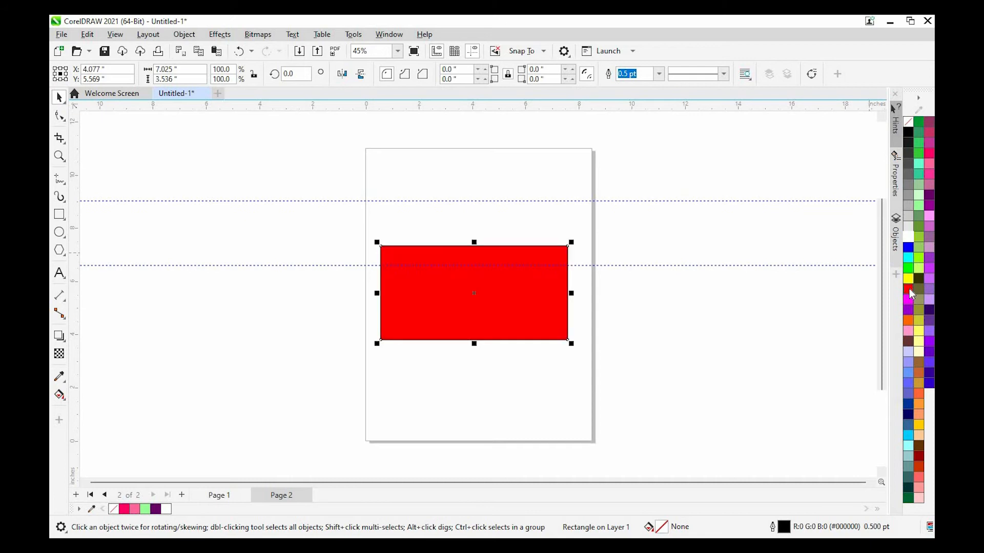
{"action": "right_click", "coordinate": [909, 290]}
{"action": "left_click", "coordinate": [860, 295]}
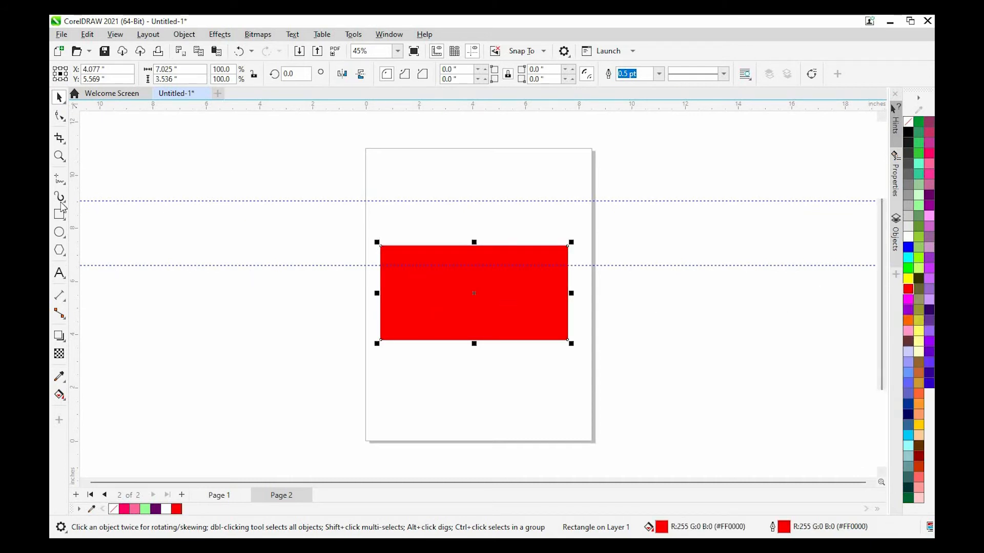
Add the Arial text "IPMC" beside the second page and scale it up to about 111 pt
{"action": "left_click", "coordinate": [60, 274]}
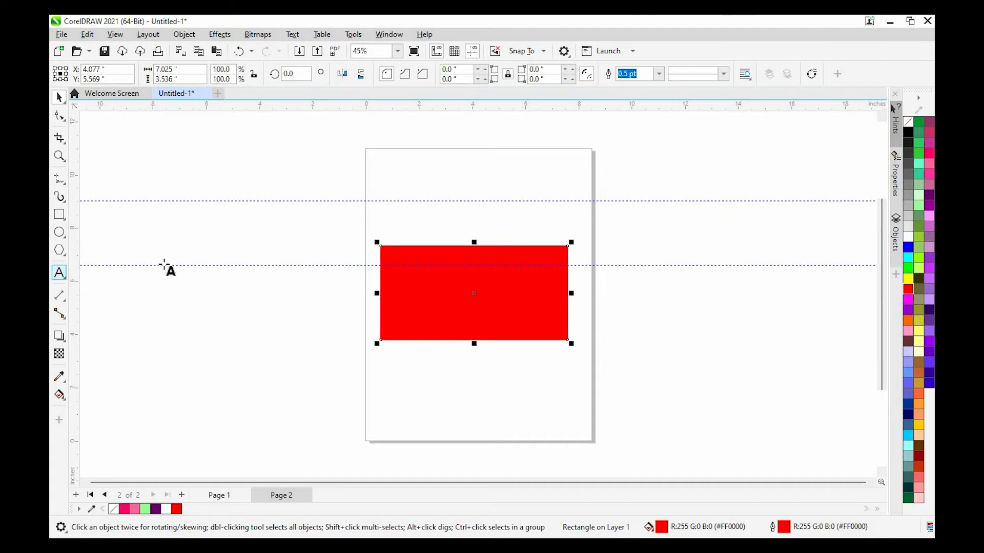
{"action": "left_click", "coordinate": [203, 240]}
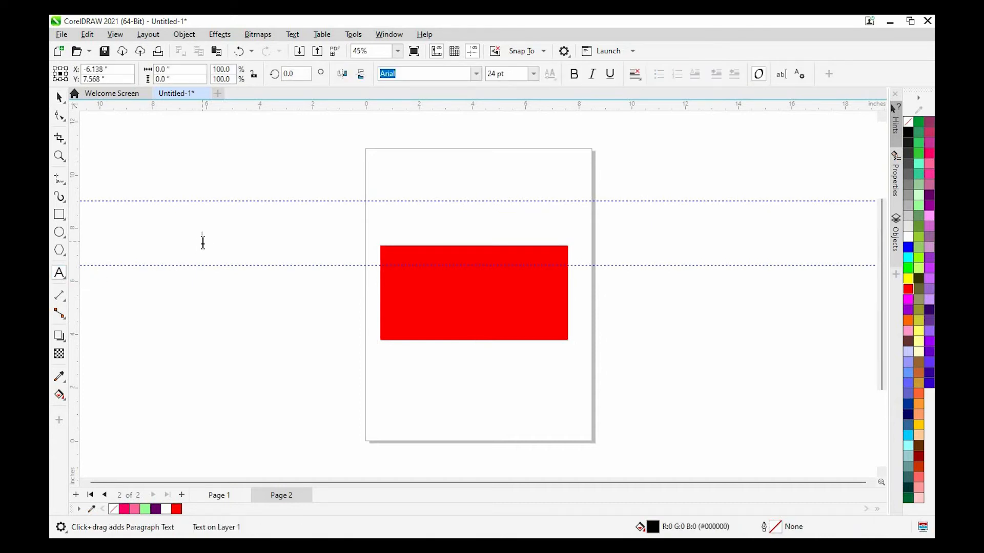
{"action": "type", "text": "PMC"}
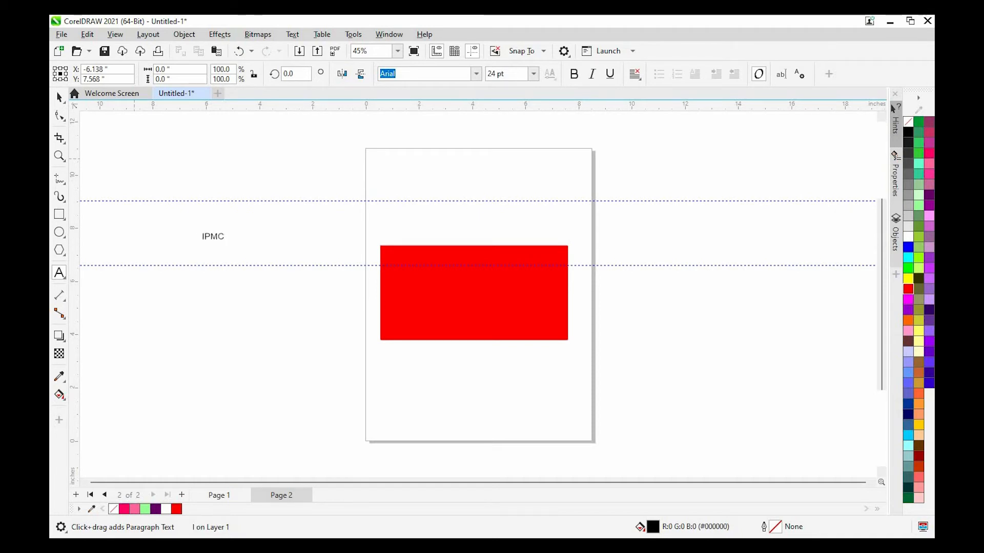
{"action": "left_click", "coordinate": [59, 97]}
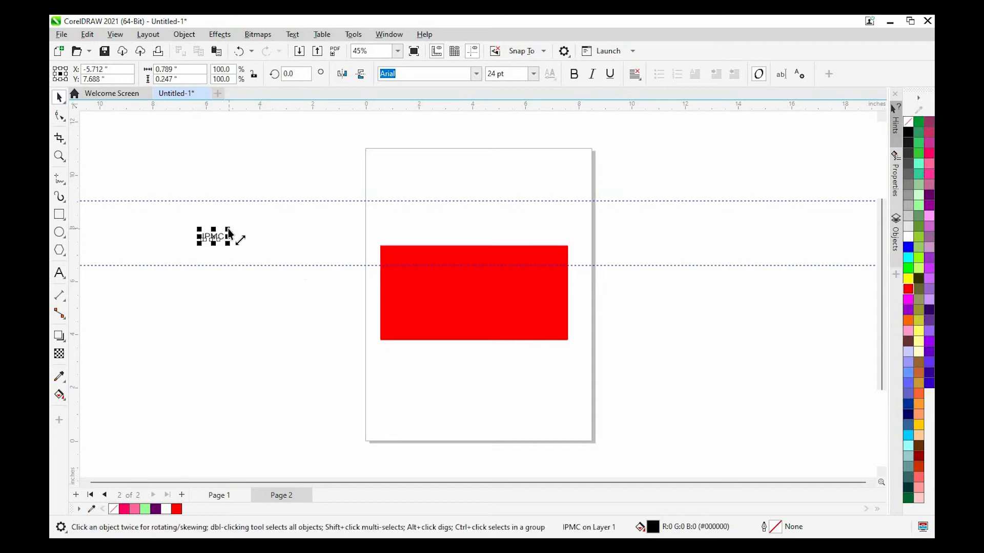
{"action": "left_click_drag", "start_coordinate": [228, 229], "coordinate": [308, 208]}
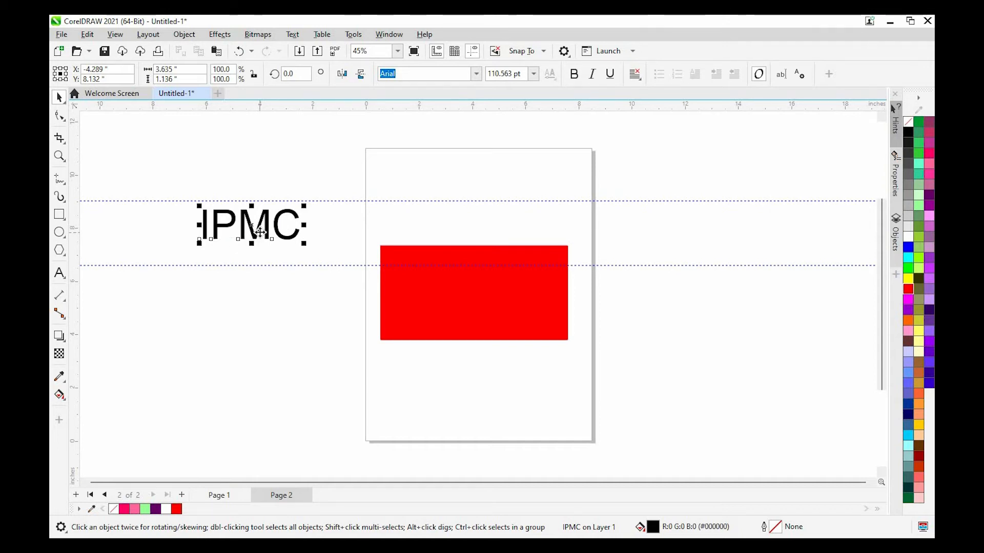
Set the "IPMC" text in Times New Roman Bold and place it at the centre of the red rectangle
{"action": "left_click", "coordinate": [477, 75]}
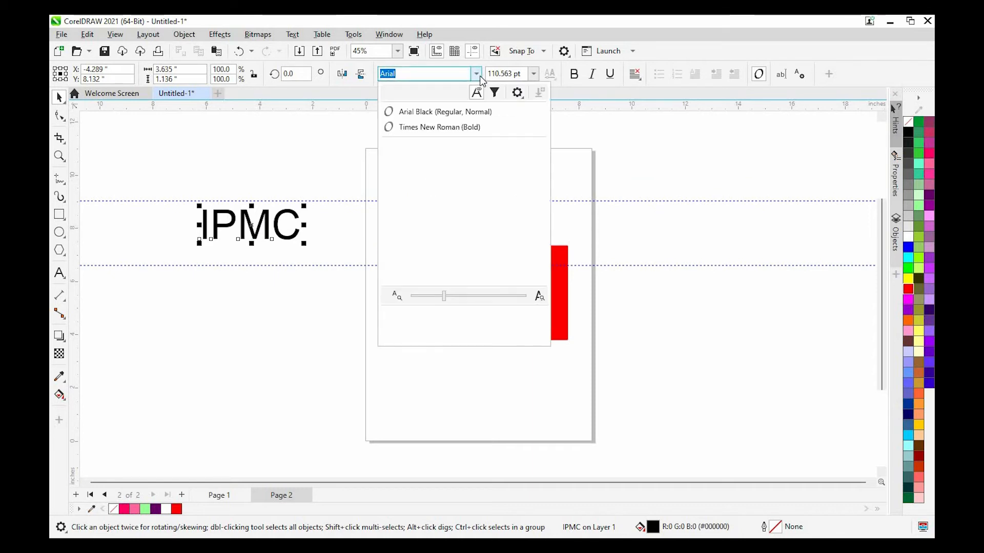
{"action": "left_click", "coordinate": [454, 128]}
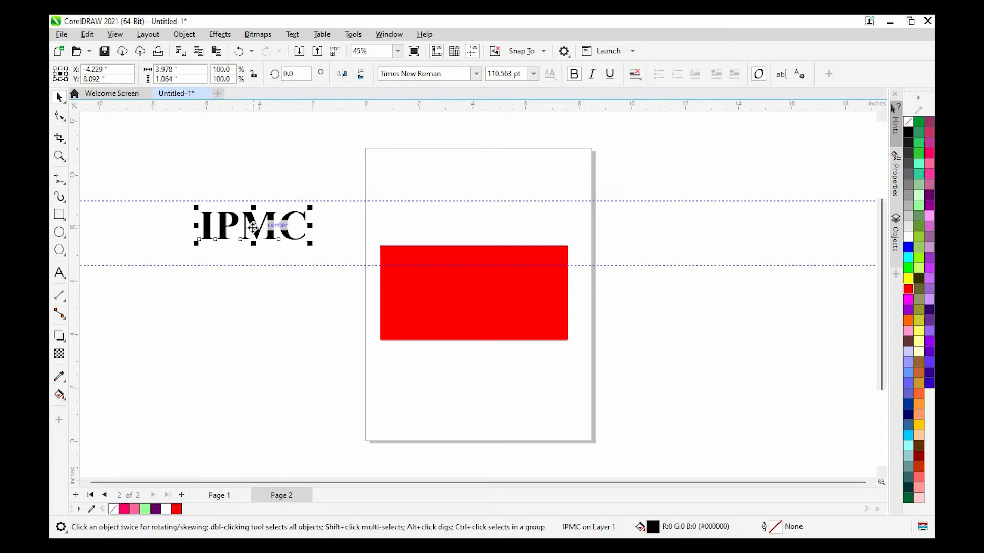
{"action": "left_click_drag", "start_coordinate": [253, 227], "coordinate": [477, 293]}
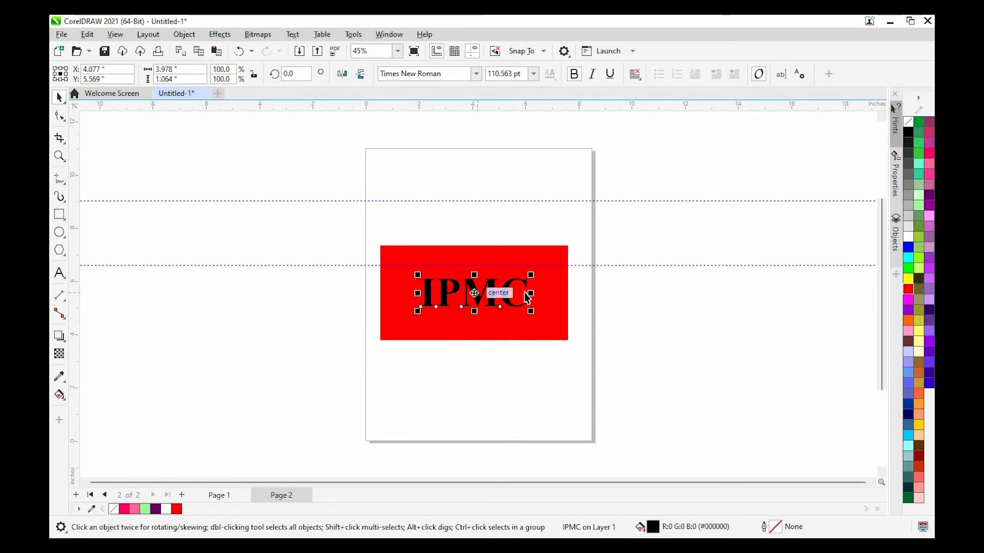
Scale the "IPMC" text up from its centre to about 146 pt and fill it white
{"action": "left_click_drag", "start_coordinate": [532, 275], "coordinate": [548, 270]}
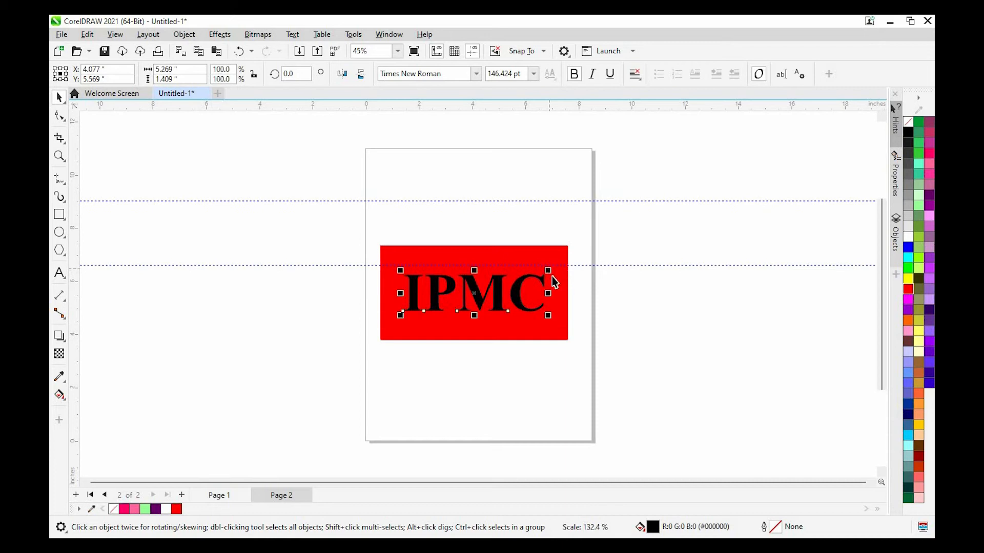
{"action": "left_click", "coordinate": [908, 237]}
{"action": "left_click", "coordinate": [673, 334]}
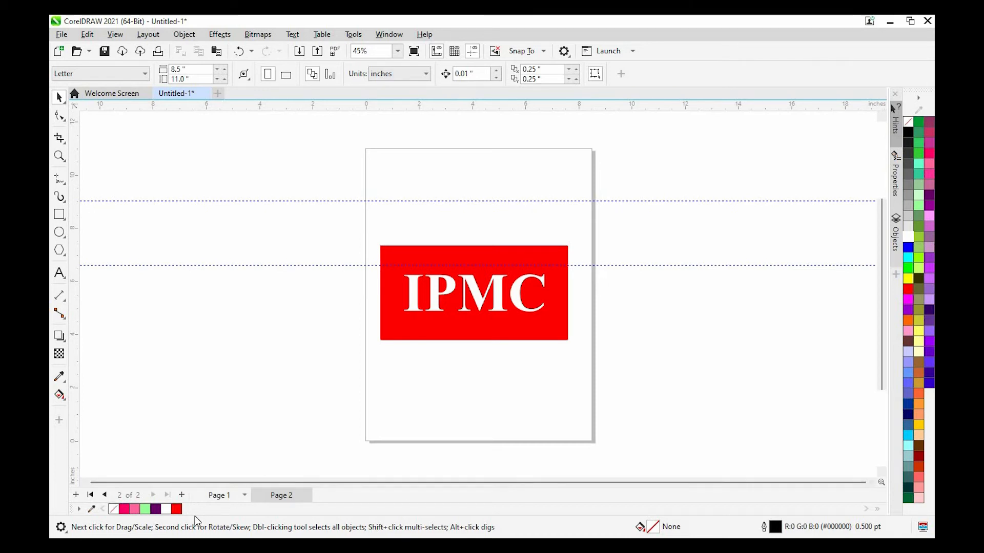
Add a third page and draw a square about 2.4 inches wide between the two guidelines near its left edge
{"action": "left_click", "coordinate": [180, 496]}
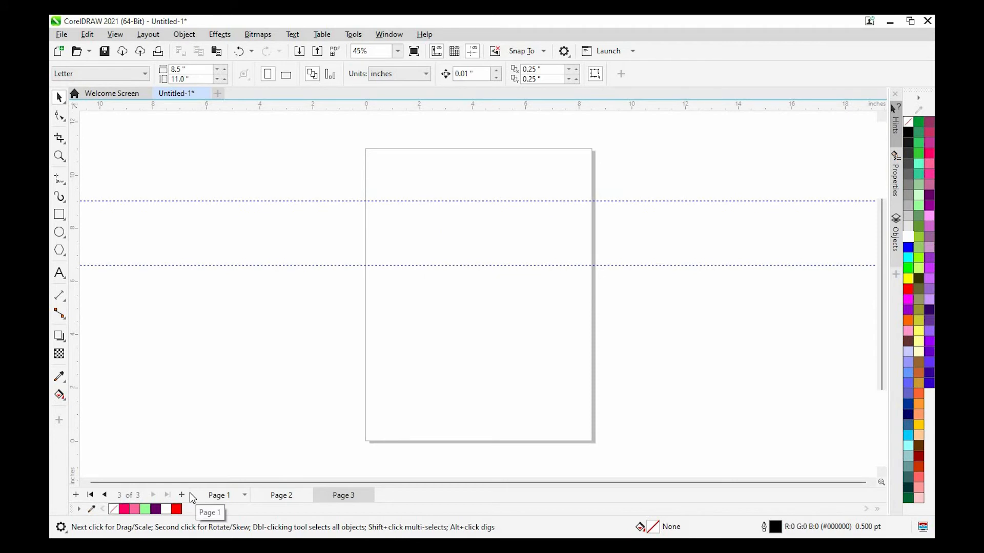
{"action": "left_click", "coordinate": [60, 215]}
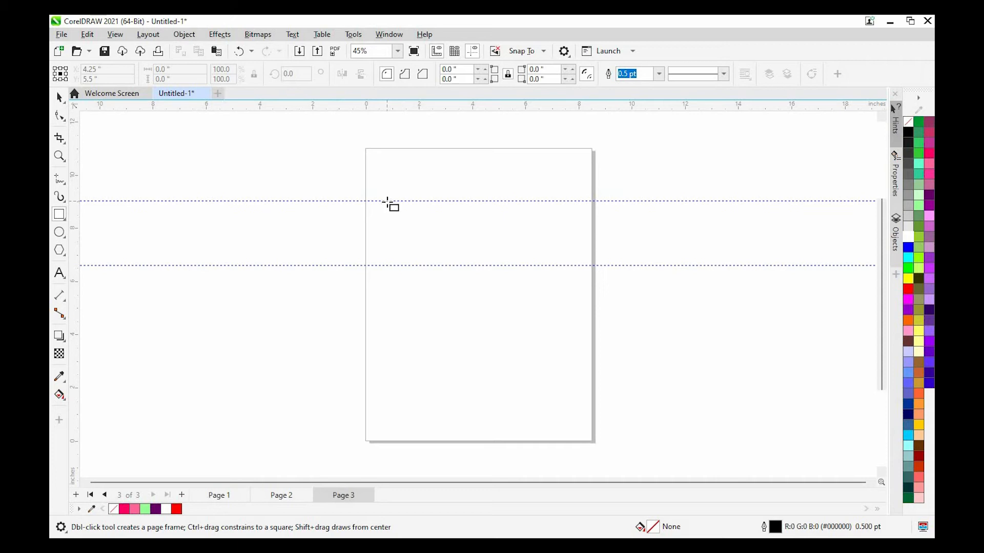
{"action": "left_click_drag", "start_coordinate": [388, 202], "coordinate": [429, 268]}
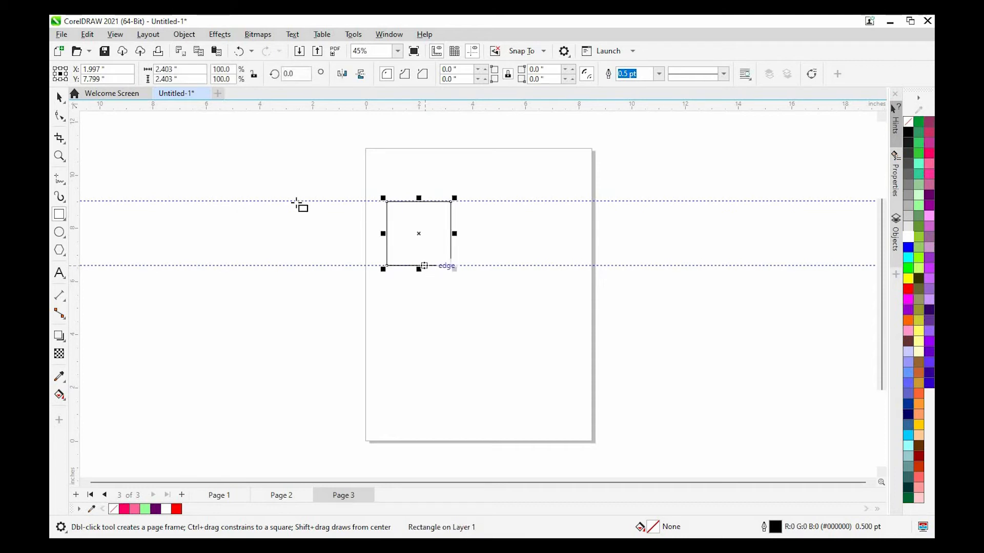
Place two evenly spaced copies of the square to its right, forming a row of three between the guidelines
{"action": "left_click", "coordinate": [60, 97]}
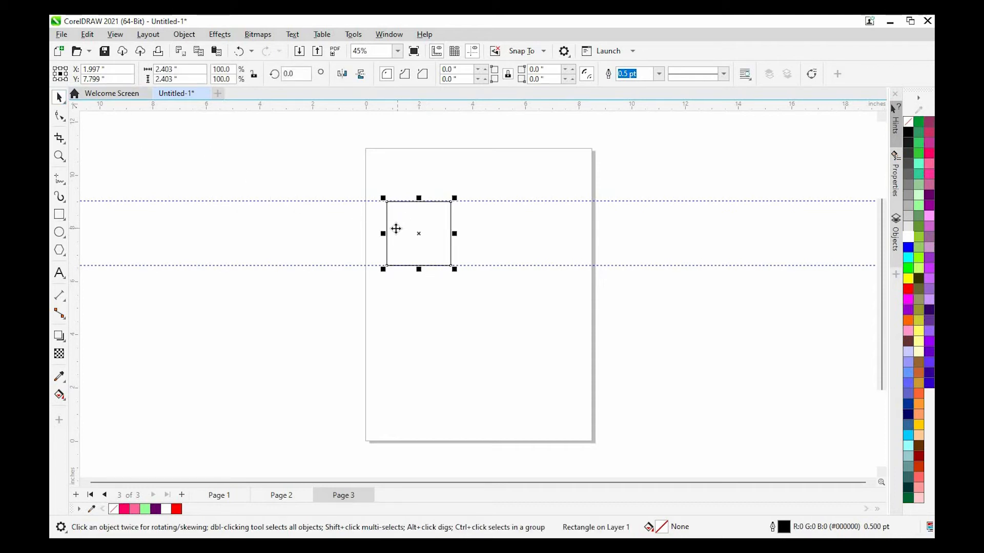
{"action": "left_click_drag", "start_coordinate": [394, 230], "coordinate": [466, 229]}
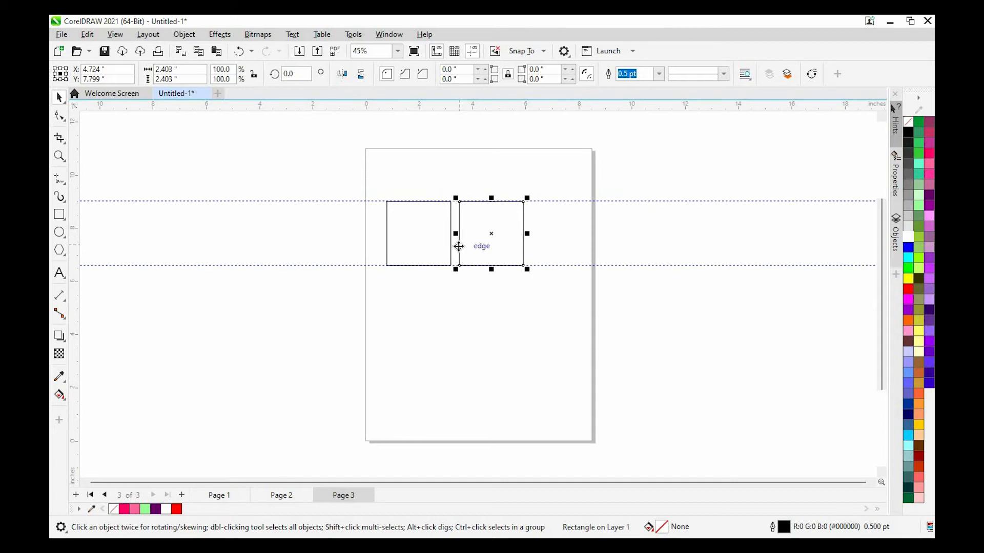
{"action": "key", "text": "ctrl+r"}
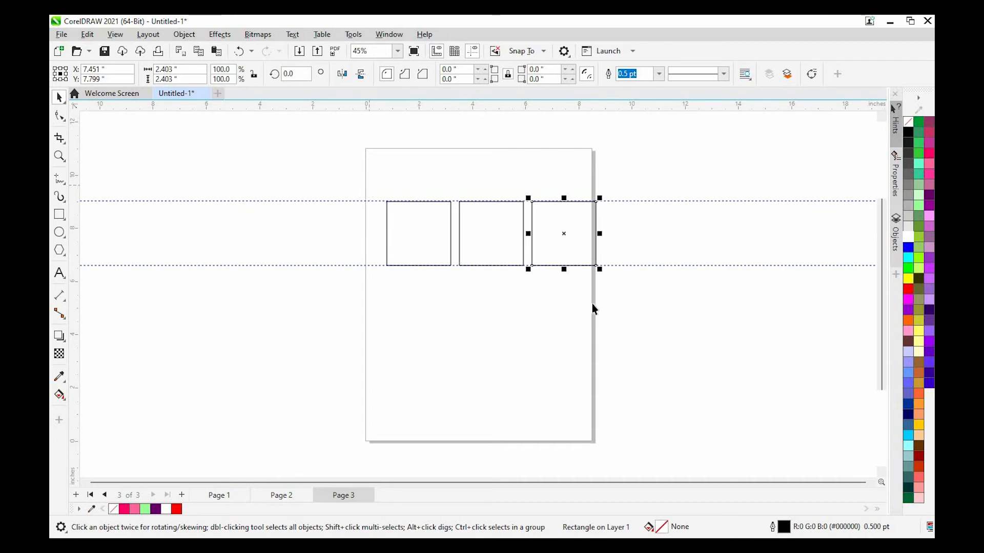
Fill all three squares on the third page with black
{"action": "left_click", "coordinate": [438, 251]}
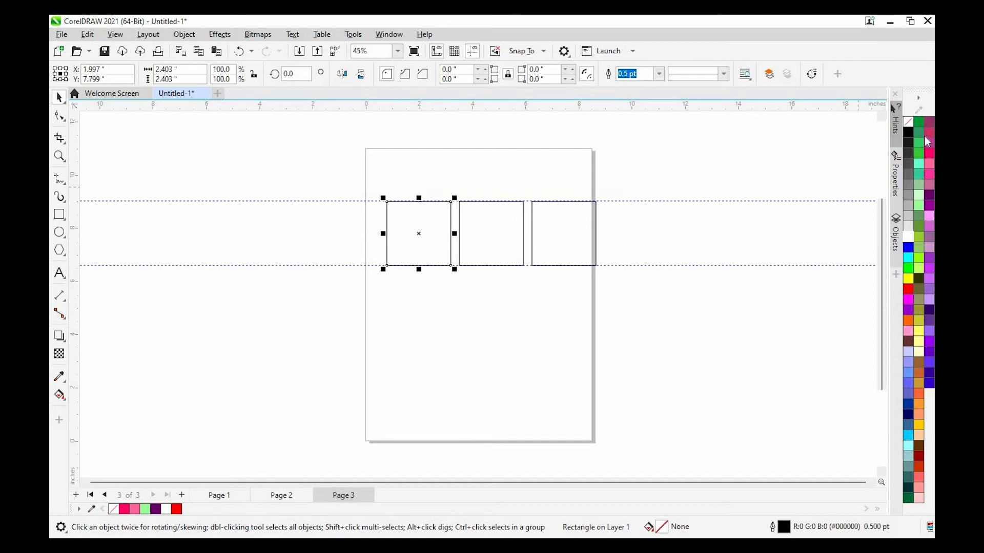
{"action": "left_click", "coordinate": [908, 133]}
{"action": "left_click", "coordinate": [493, 233]}
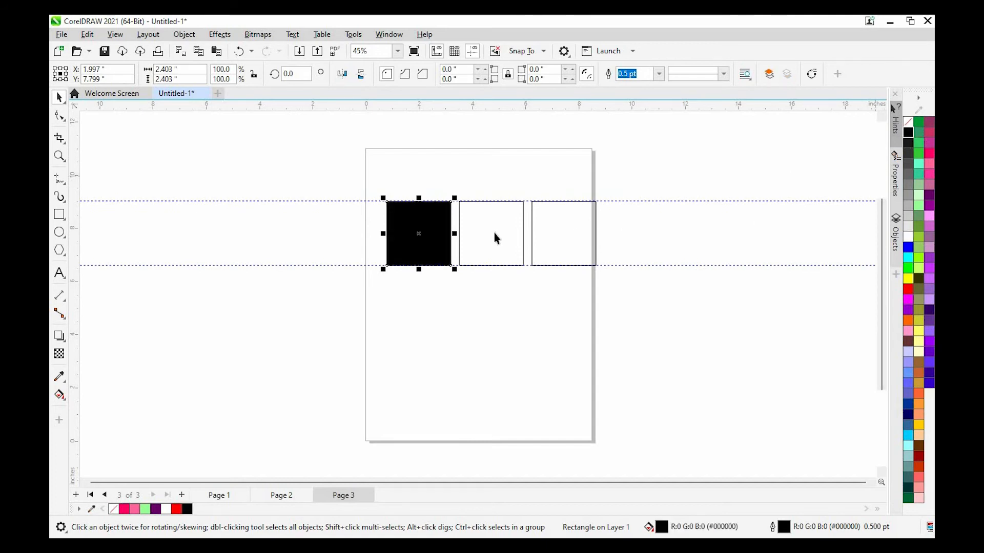
{"action": "left_click", "coordinate": [908, 132]}
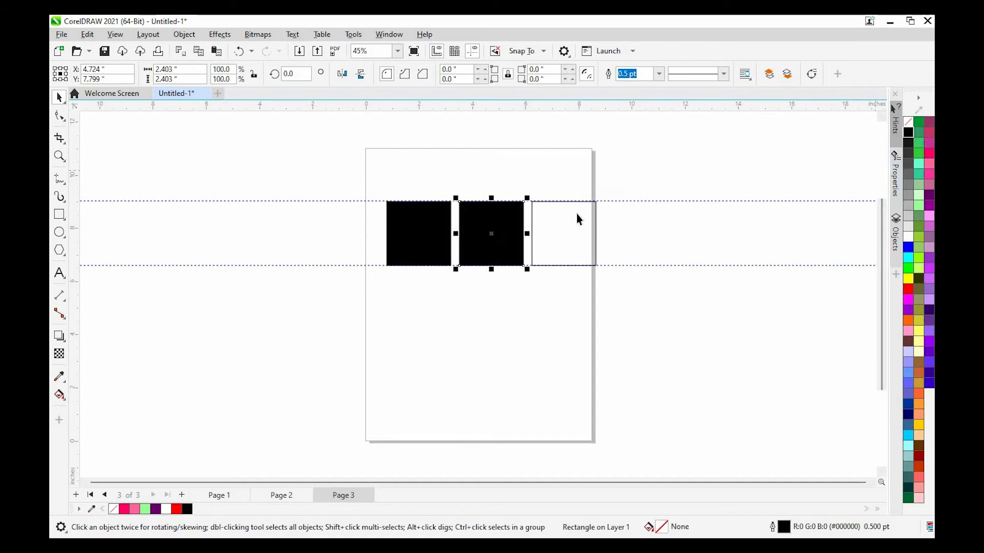
{"action": "left_click", "coordinate": [566, 221]}
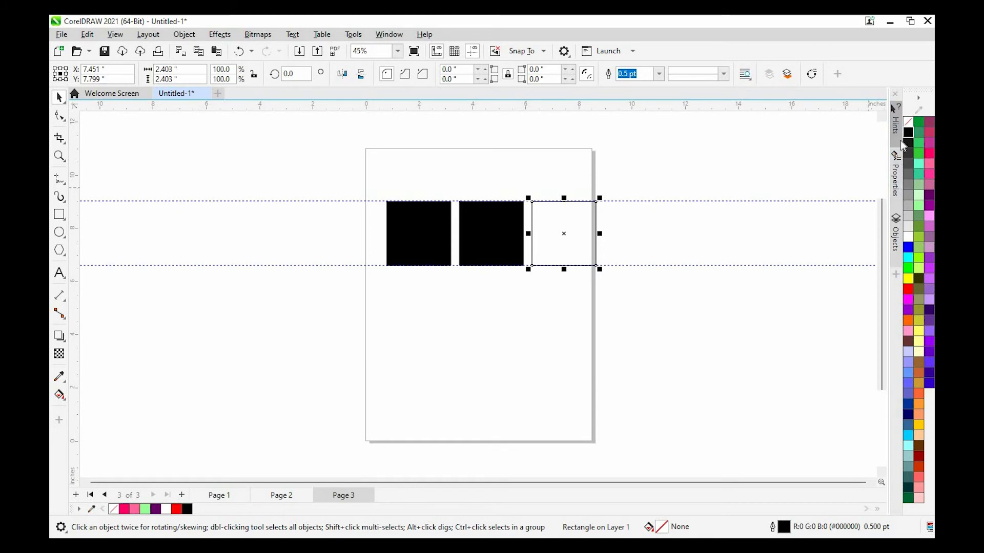
{"action": "left_click", "coordinate": [908, 132]}
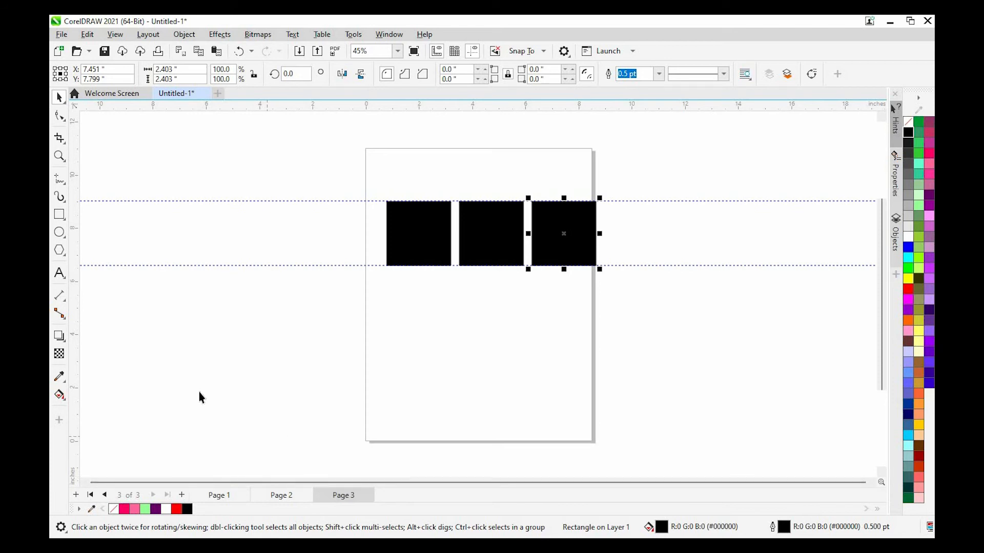
Add an Arial letter "B" about 174 pt in size at the centre of the first black square and fill it white
{"action": "left_click", "coordinate": [59, 274]}
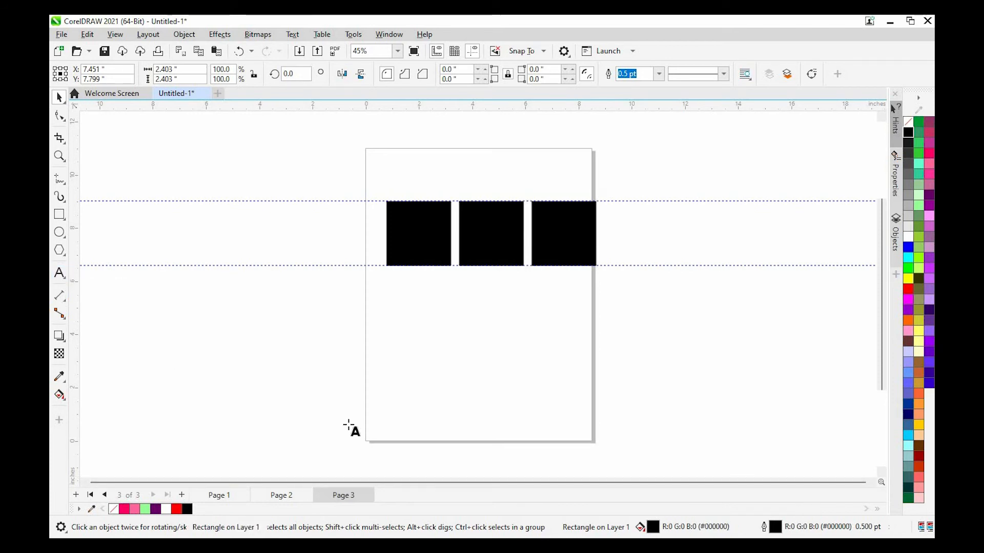
{"action": "left_click", "coordinate": [420, 361]}
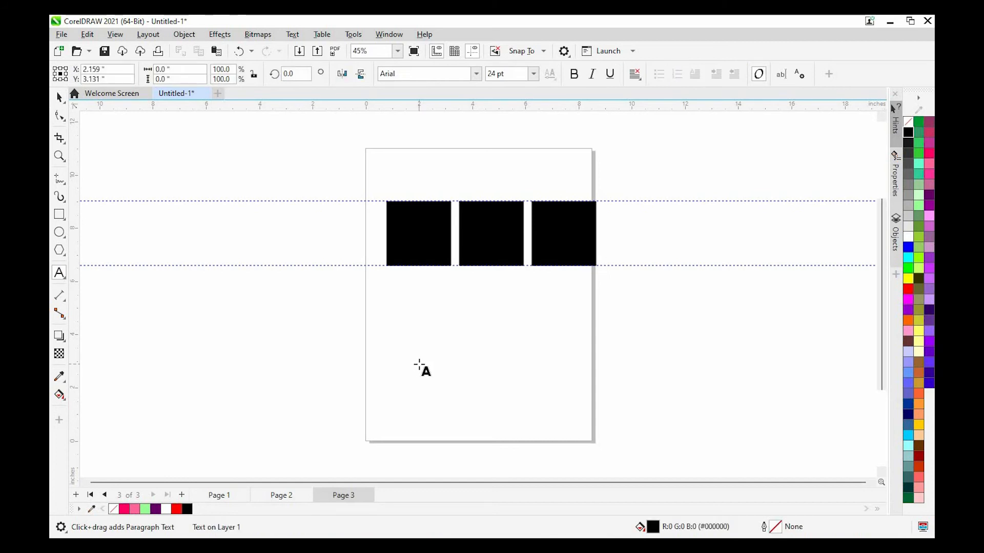
{"action": "type", "text": "B"}
{"action": "key", "text": "ctrl+space"}
{"action": "left_click_drag", "start_coordinate": [433, 347], "coordinate": [419, 234]}
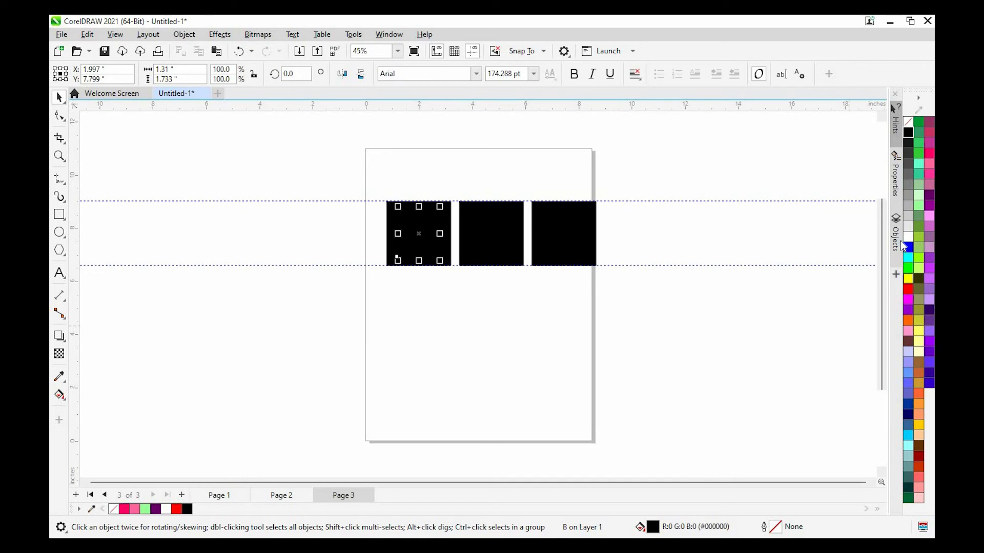
{"action": "left_click", "coordinate": [908, 236]}
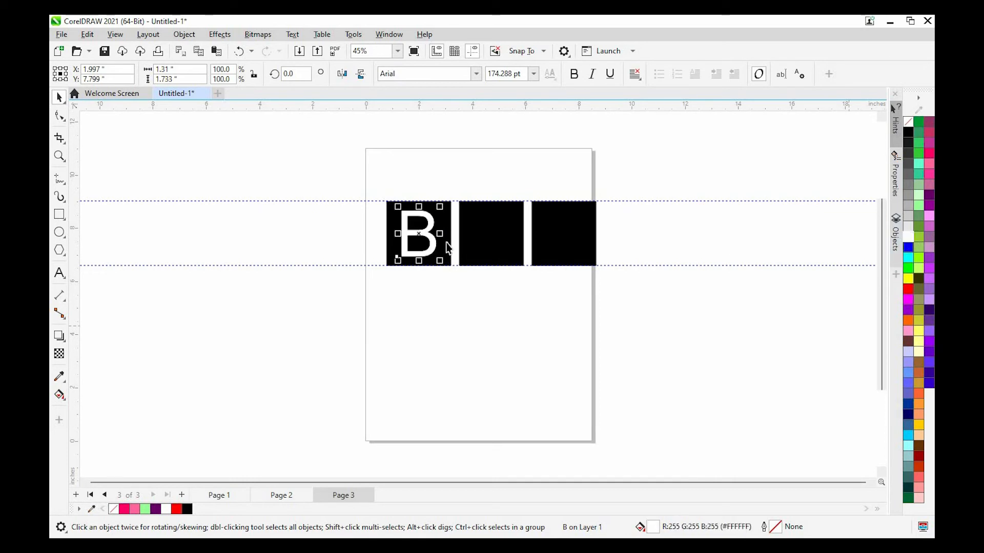
Copy the white "B" to the centres of the second and third black squares
{"action": "left_click_drag", "start_coordinate": [417, 234], "coordinate": [563, 234]}
{"action": "right_click", "coordinate": [491, 235]}
{"action": "right_click", "coordinate": [564, 233]}
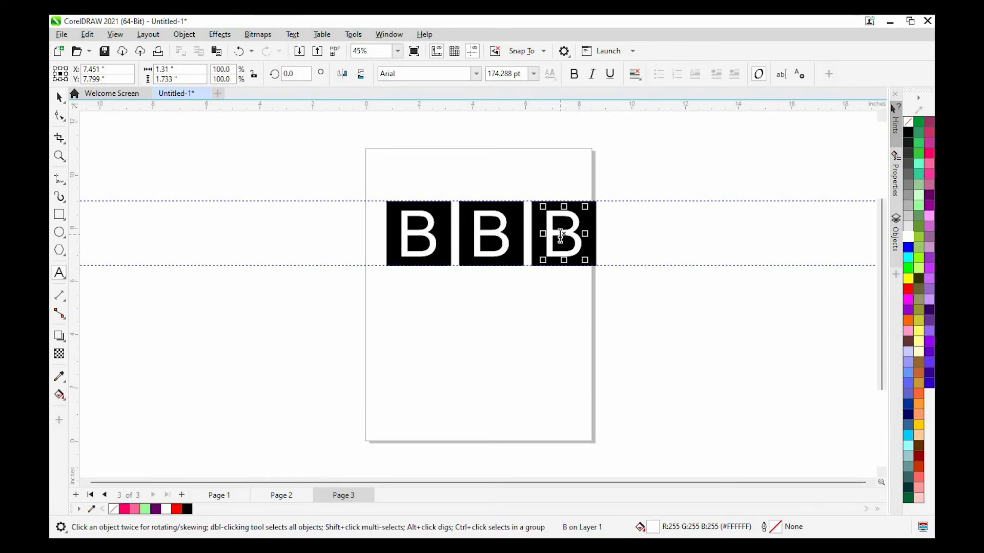
Change the letter on the third black square to "C"
{"action": "left_click", "coordinate": [554, 247]}
{"action": "key", "text": "Delete"}
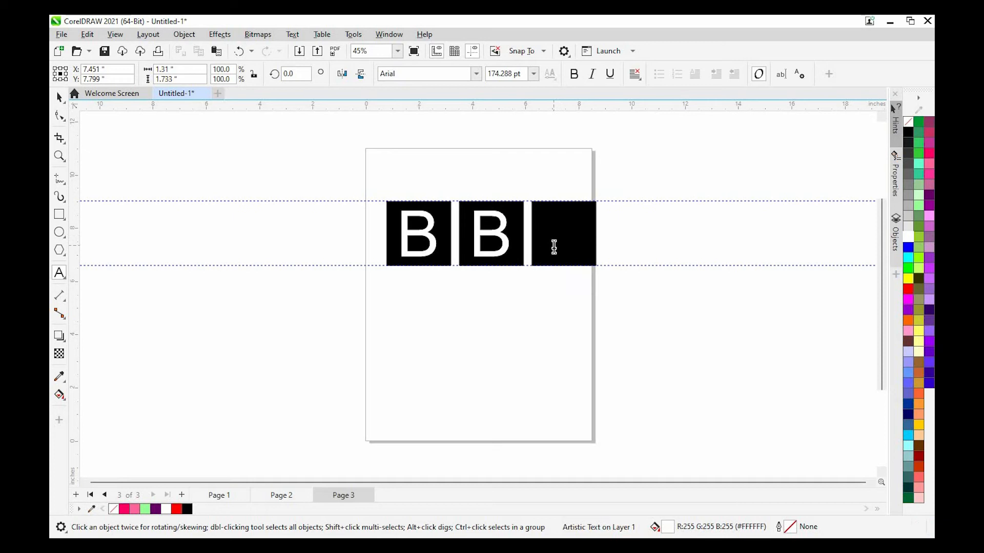
{"action": "type", "text": "C"}
{"action": "key", "text": "Escape"}
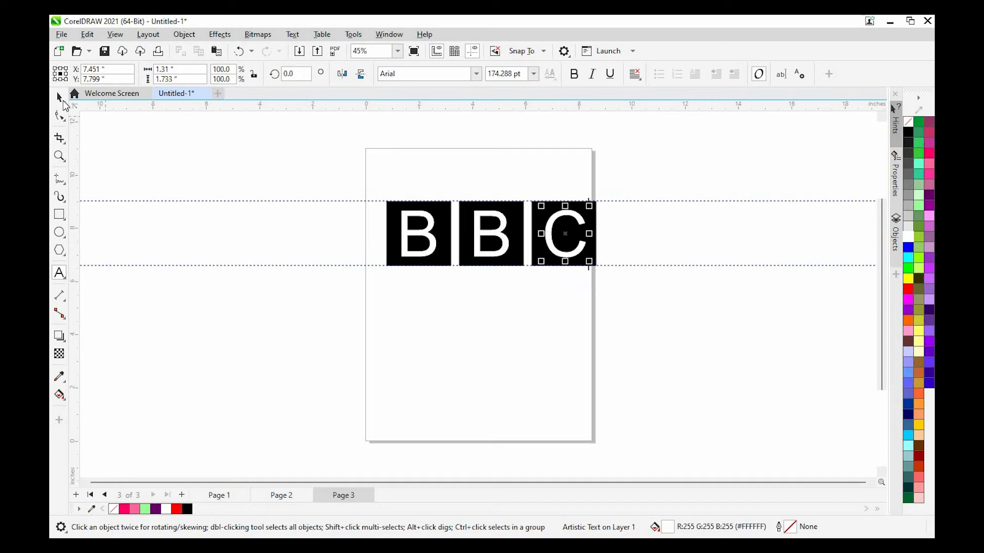
Select all the squares and letters of the BBC row and nudge them left until they fit centred on the page
{"action": "left_click", "coordinate": [63, 101]}
{"action": "left_click_drag", "start_coordinate": [367, 174], "coordinate": [637, 314]}
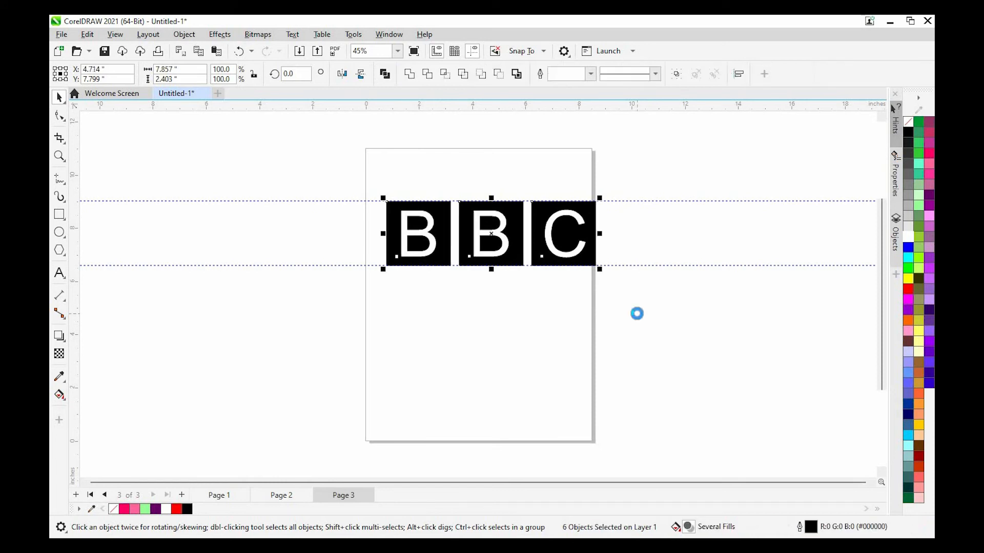
{"action": "key", "text": "Left"}
{"action": "key", "text": "Left"}
{"action": "key", "text": "Left"}
{"action": "key", "text": "Left"}
{"action": "key", "text": "Left"}
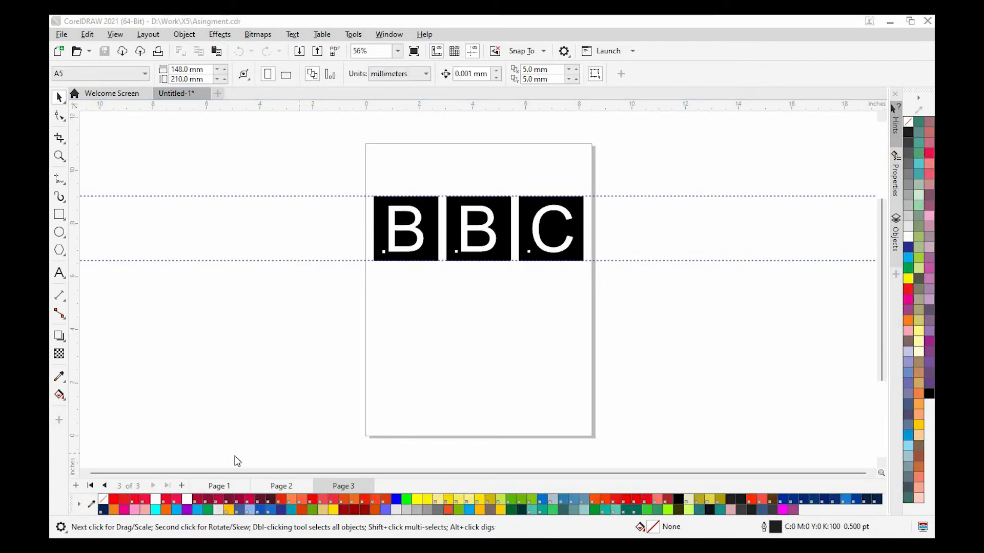
Add a fourth page and draw a wide rectangle about 6.9 by 2.5 inches between the two guidelines
{"action": "left_click", "coordinate": [183, 487]}
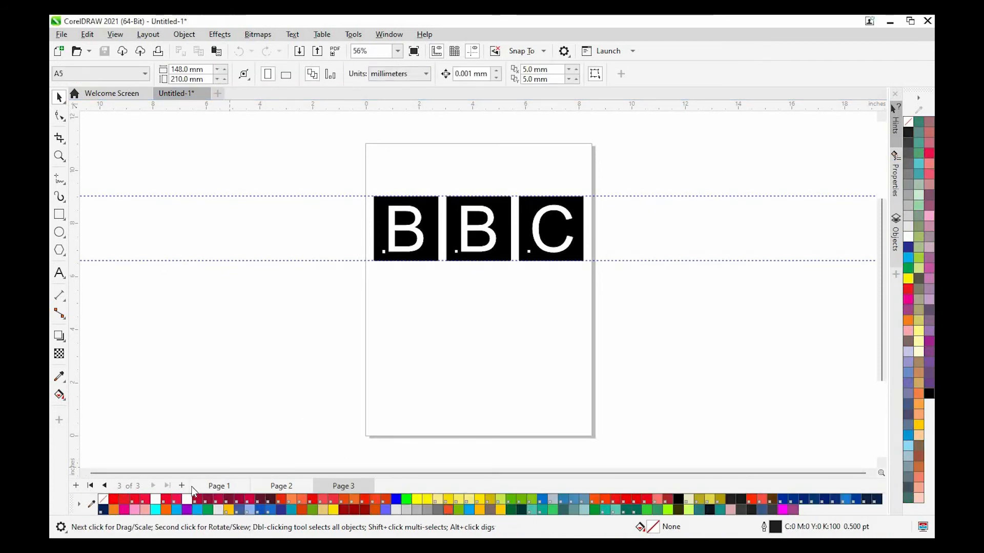
{"action": "left_click", "coordinate": [60, 215]}
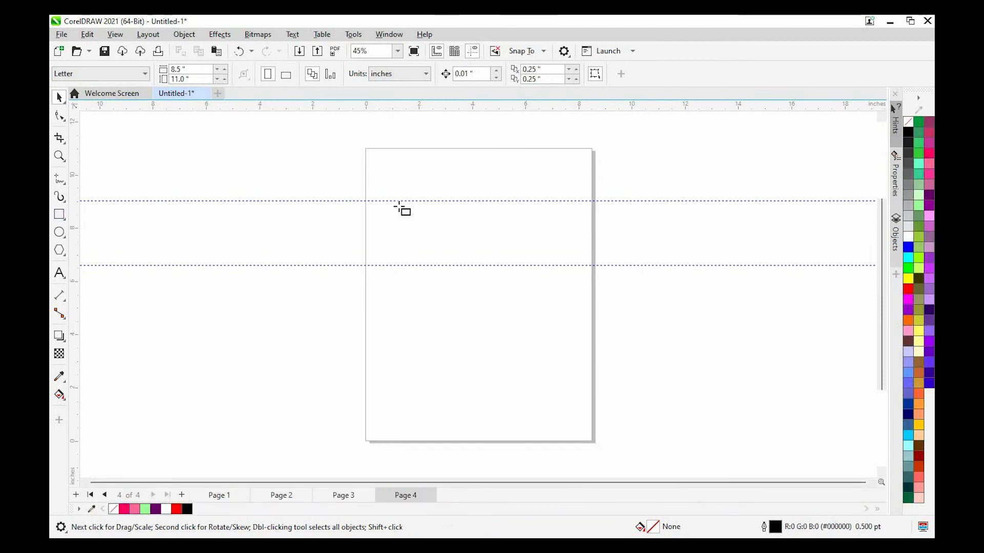
{"action": "left_click_drag", "start_coordinate": [384, 200], "coordinate": [567, 265]}
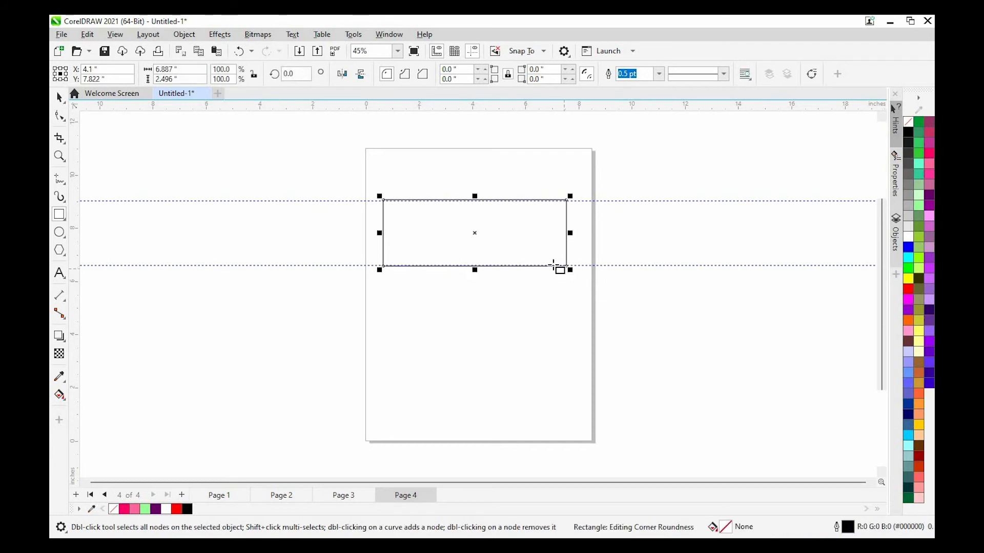
Add the 24 pt Arial text "WESTERN" below the rectangle on the fourth page
{"action": "left_click", "coordinate": [60, 273]}
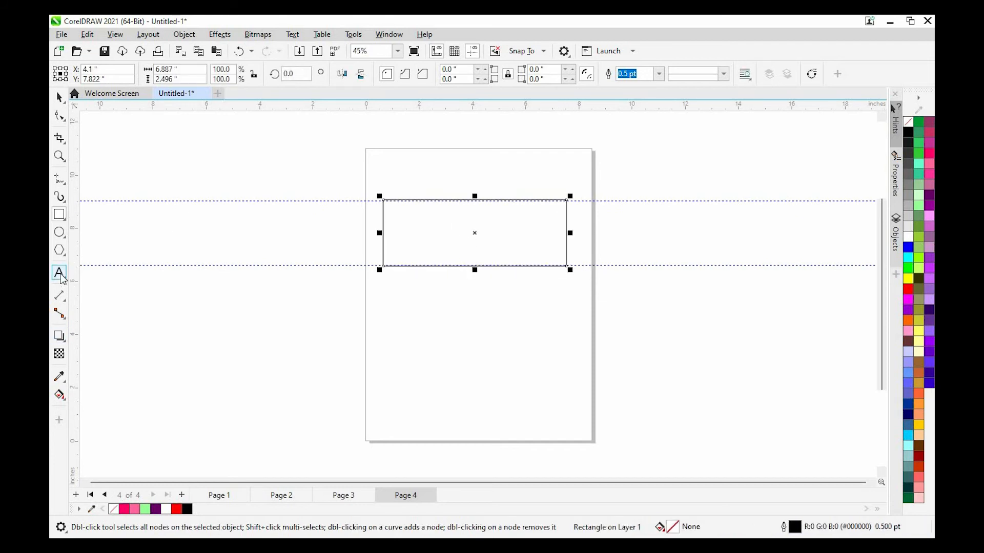
{"action": "left_click", "coordinate": [438, 333]}
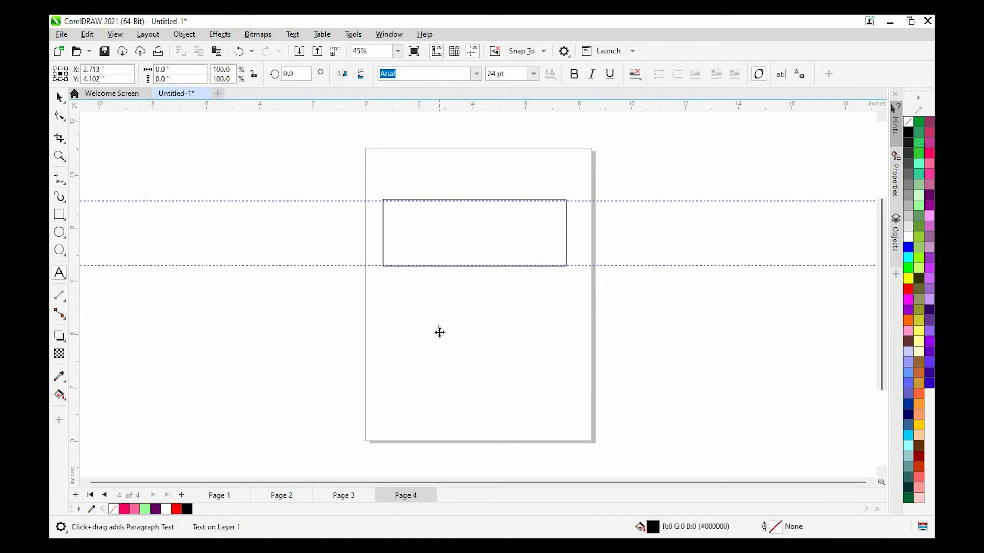
{"action": "type", "text": "WESTER"}
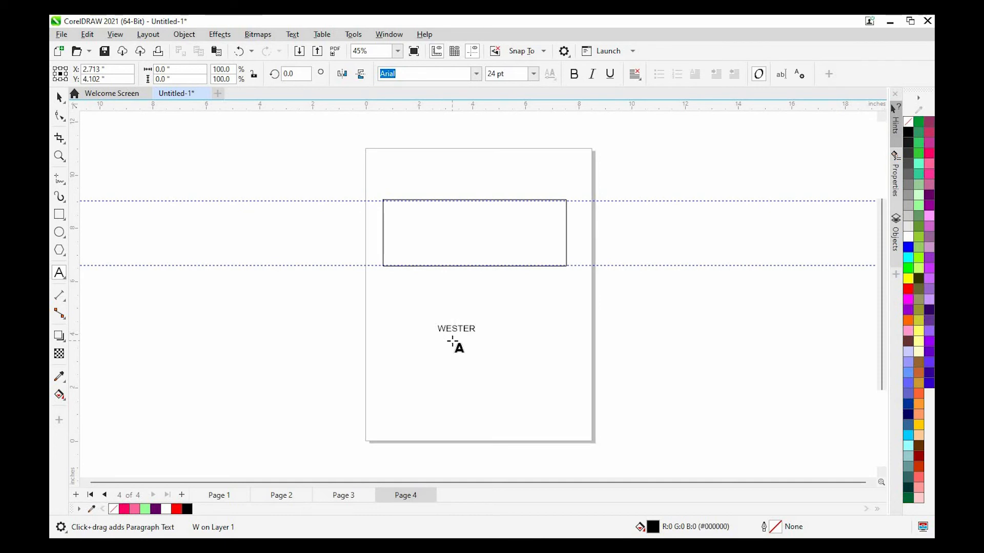
{"action": "type", "text": "N"}
{"action": "key", "text": "Escape"}
Right-align the "WESTERN" text and add "UNION" as its second line
{"action": "left_click", "coordinate": [641, 83]}
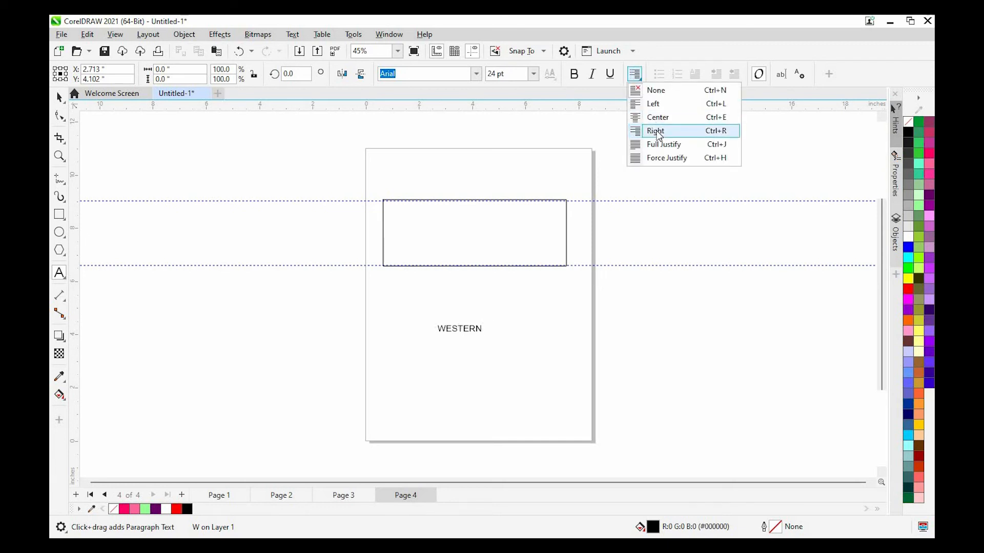
{"action": "left_click", "coordinate": [657, 132]}
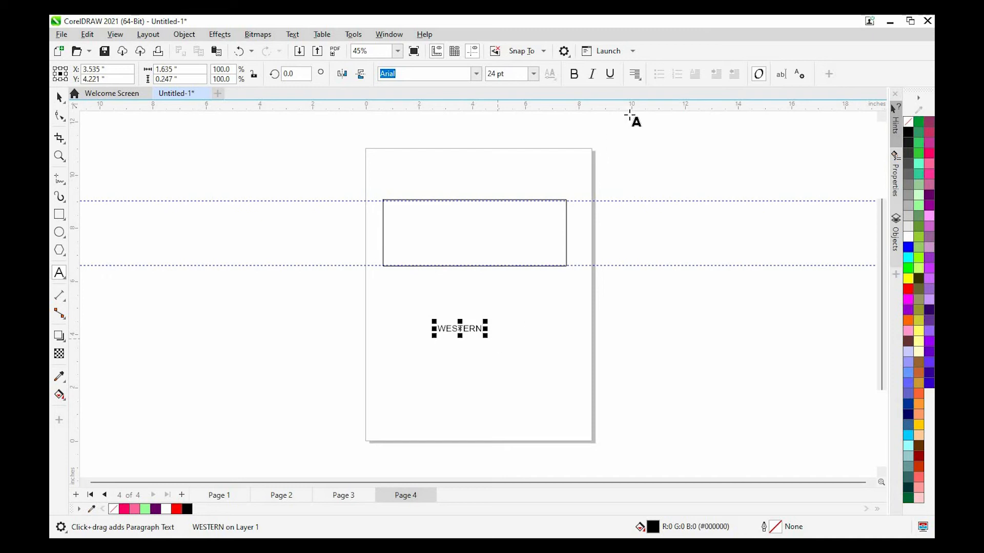
{"action": "left_click", "coordinate": [641, 80]}
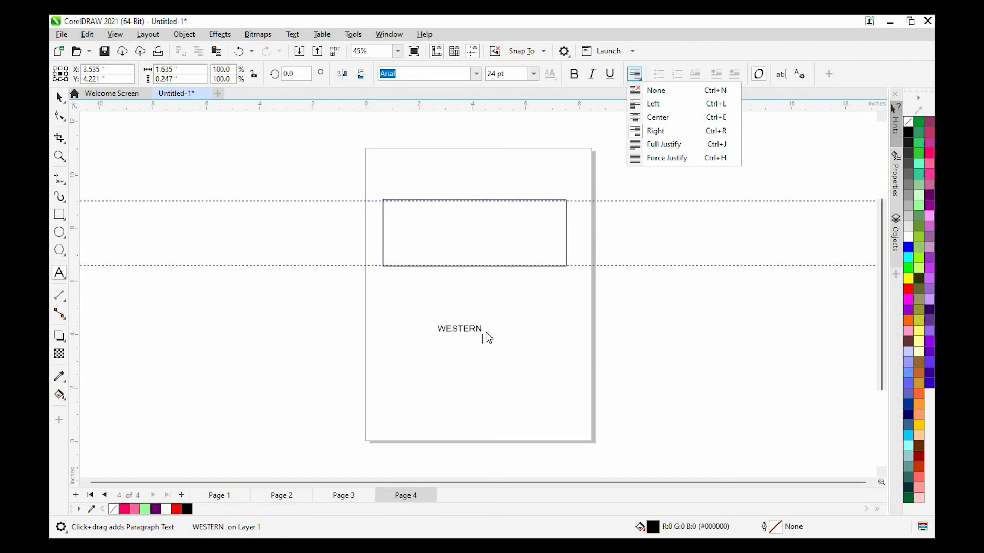
{"action": "type", "text": "ION"}
{"action": "left_click", "coordinate": [58, 97]}
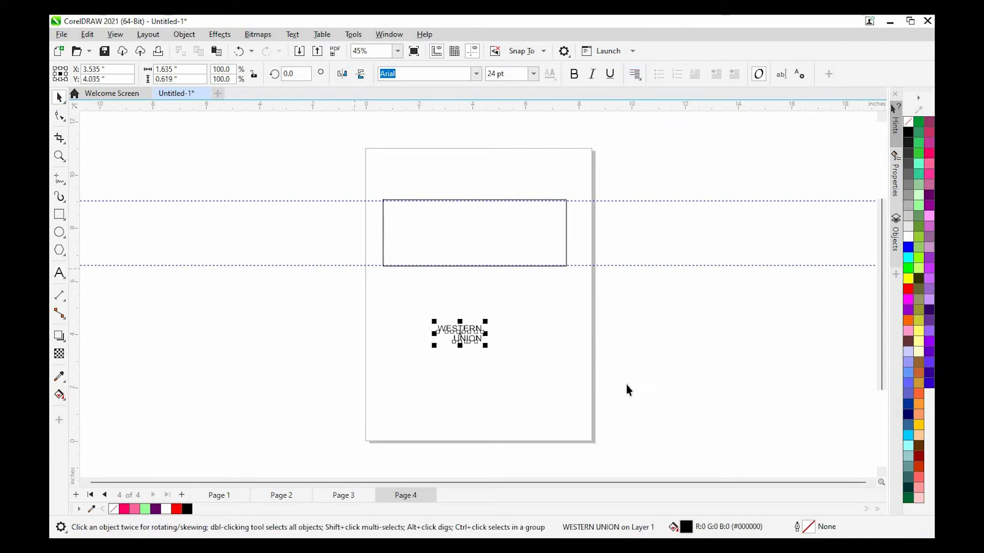
Enlarge the "WESTERN UNION" text to about 48.6 pt and fill the wide rectangle with black
{"action": "left_click_drag", "start_coordinate": [487, 324], "coordinate": [544, 305]}
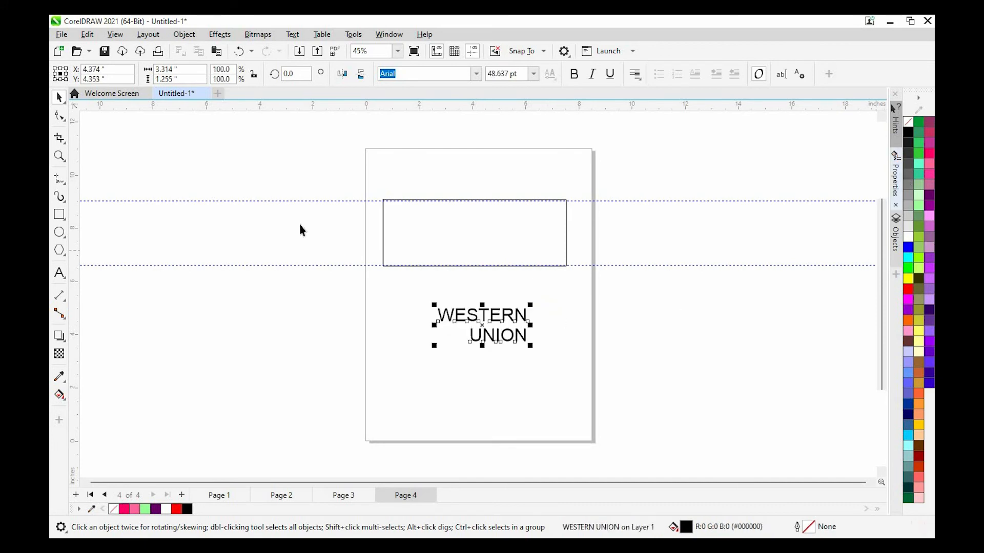
{"action": "left_click", "coordinate": [494, 229]}
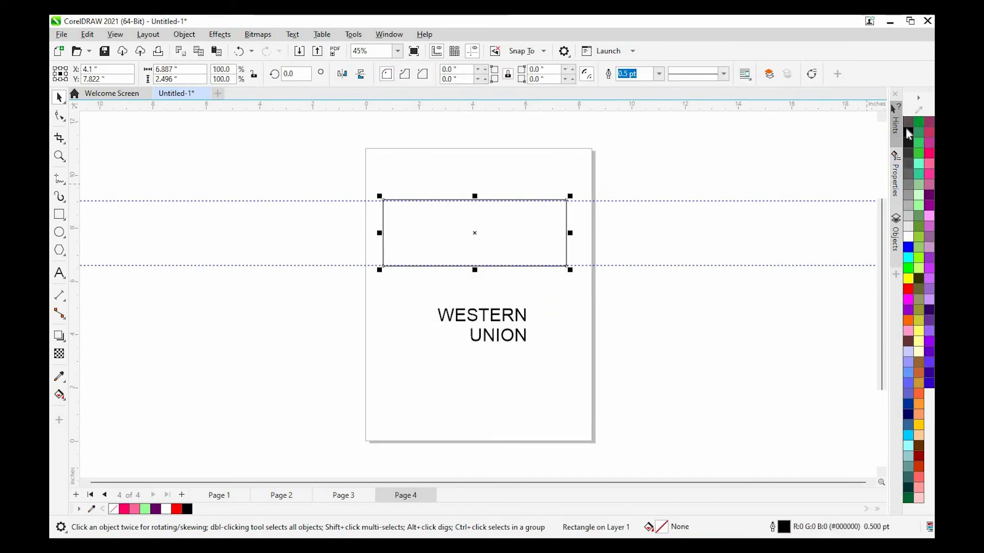
{"action": "left_click", "coordinate": [908, 132]}
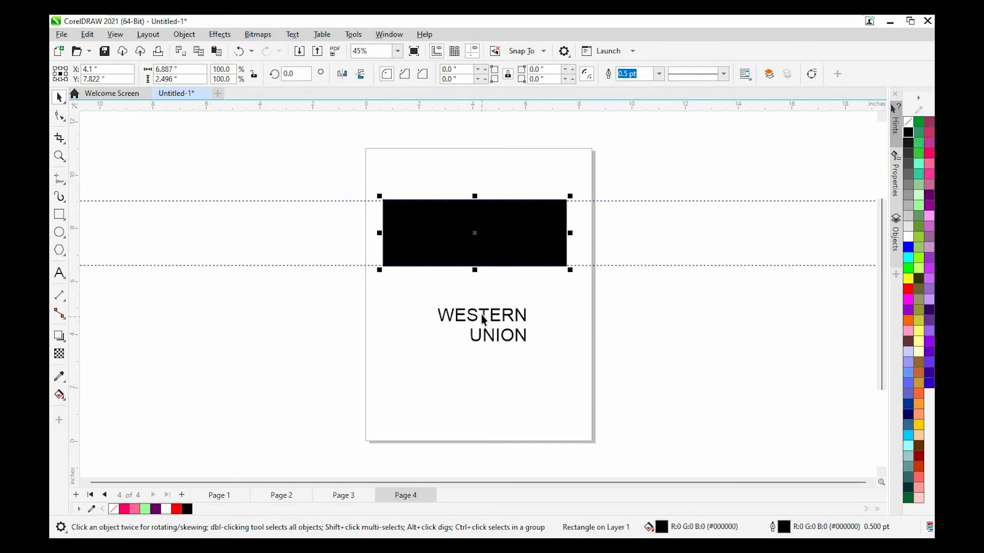
Make the "WESTERN UNION" text bold and colour it yellow
{"action": "left_click", "coordinate": [497, 340]}
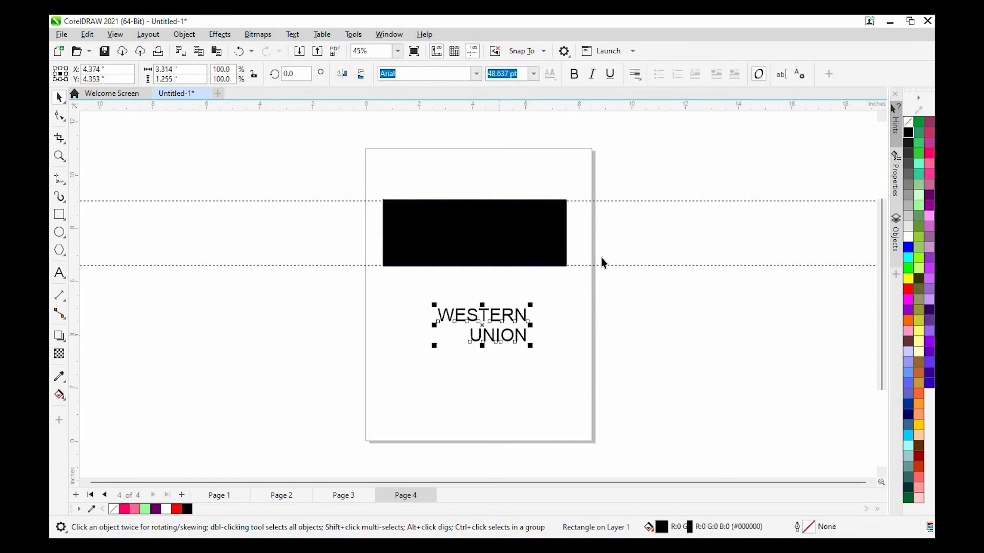
{"action": "left_click", "coordinate": [573, 74]}
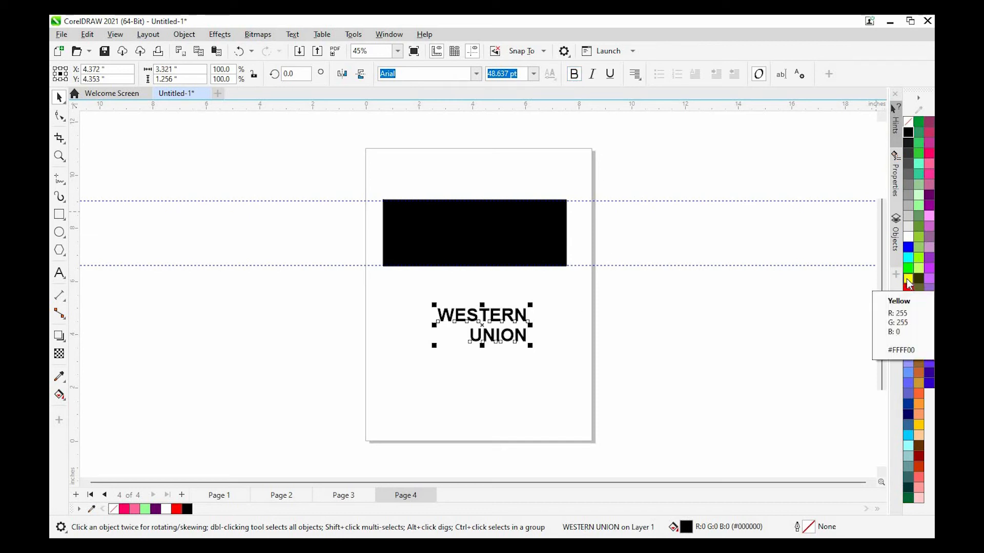
{"action": "left_click", "coordinate": [906, 279]}
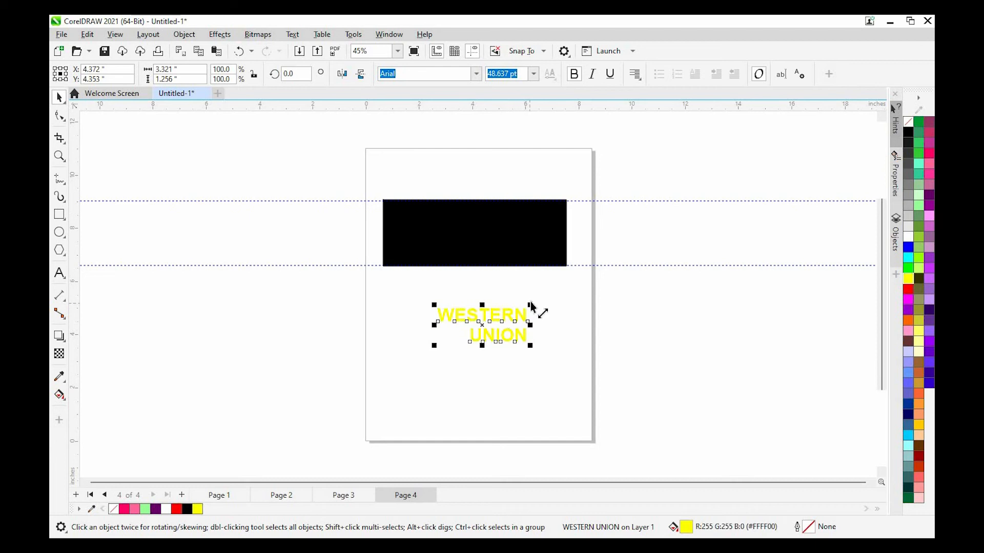
Place the yellow text at the upper-left corner of the black rectangle and enlarge it to about 76 pt
{"action": "left_click_drag", "start_coordinate": [530, 306], "coordinate": [553, 296]}
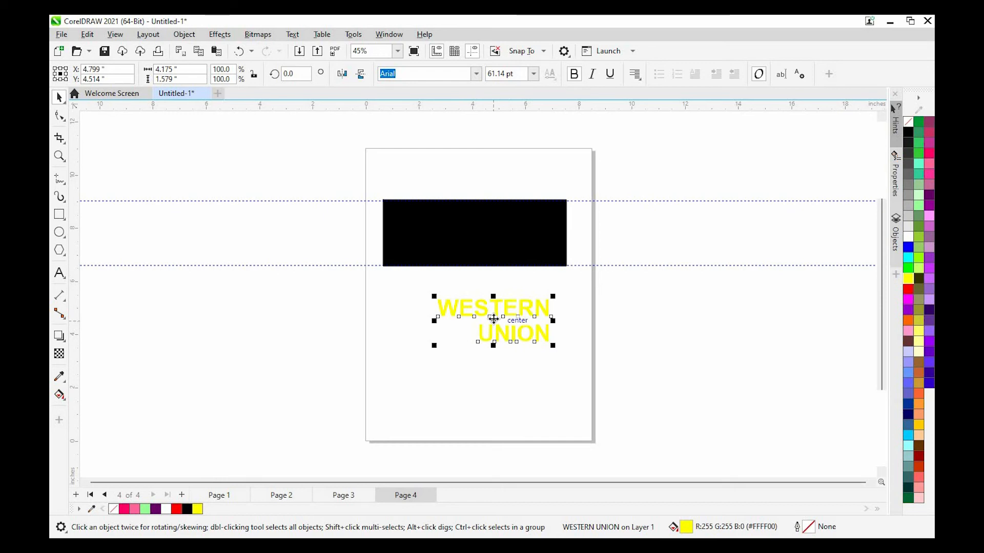
{"action": "left_click_drag", "start_coordinate": [493, 319], "coordinate": [443, 226]}
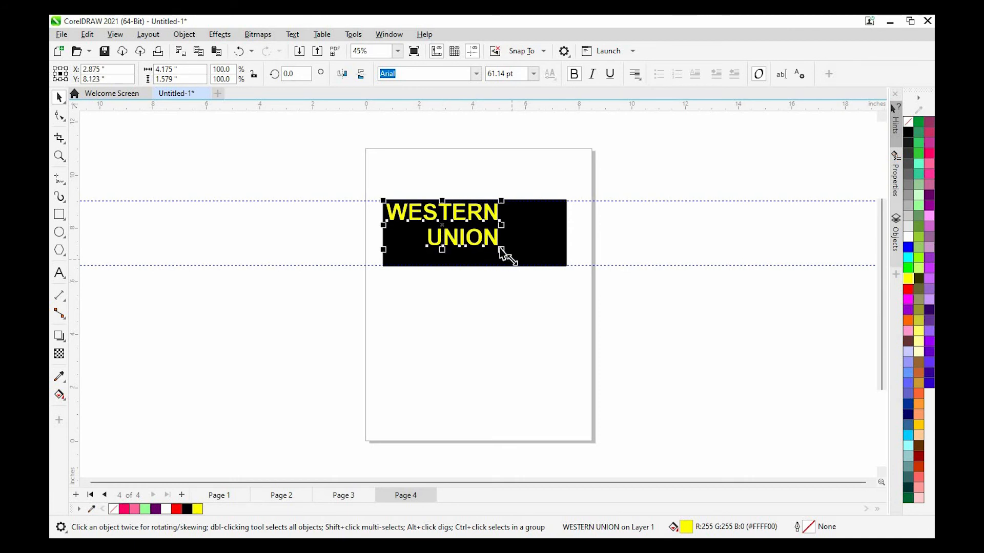
{"action": "left_click_drag", "start_coordinate": [500, 247], "coordinate": [530, 274]}
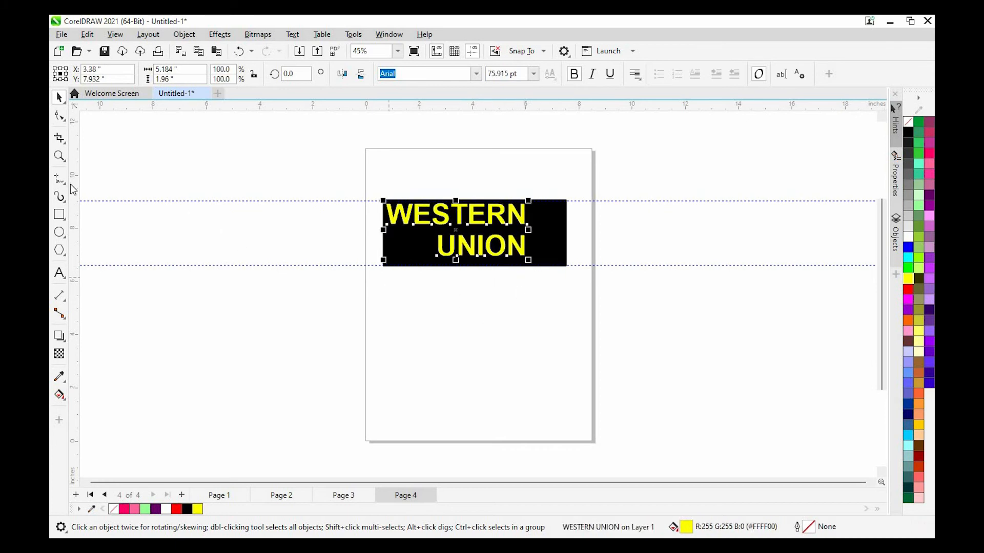
Draw a narrow vertical rectangle about 0.19 by 2.3 inches in the empty area below the black block
{"action": "left_click", "coordinate": [59, 214]}
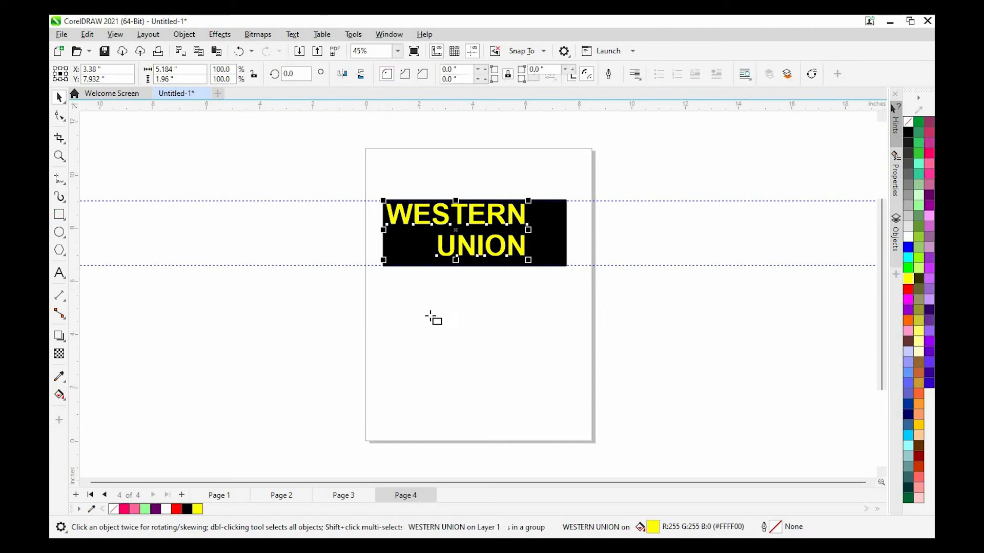
{"action": "left_click_drag", "start_coordinate": [428, 312], "coordinate": [437, 378]}
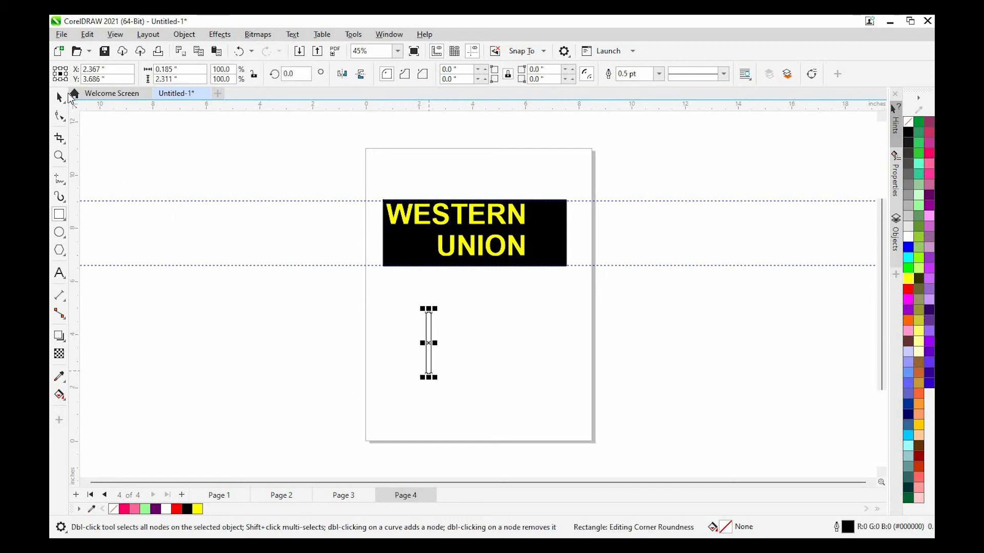
{"action": "left_click", "coordinate": [60, 96]}
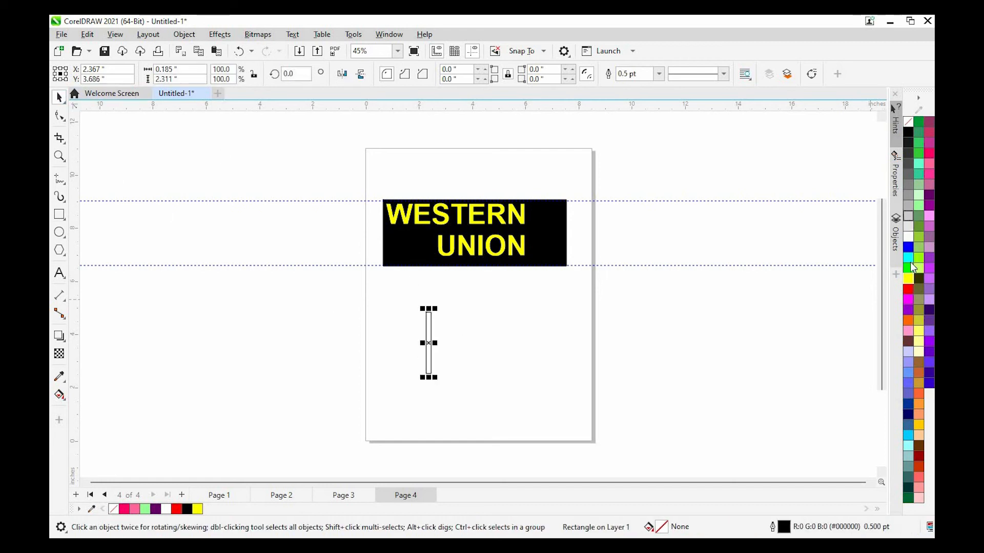
Give the narrow bar a yellow fill and outline, and place it on the black block just right of the text
{"action": "left_click", "coordinate": [905, 277]}
{"action": "right_click", "coordinate": [906, 277]}
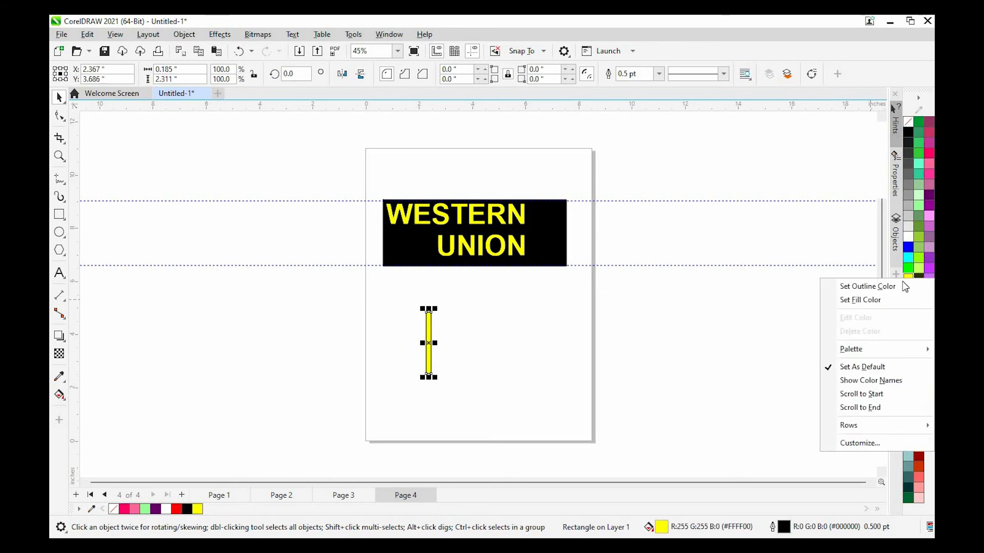
{"action": "left_click", "coordinate": [897, 287]}
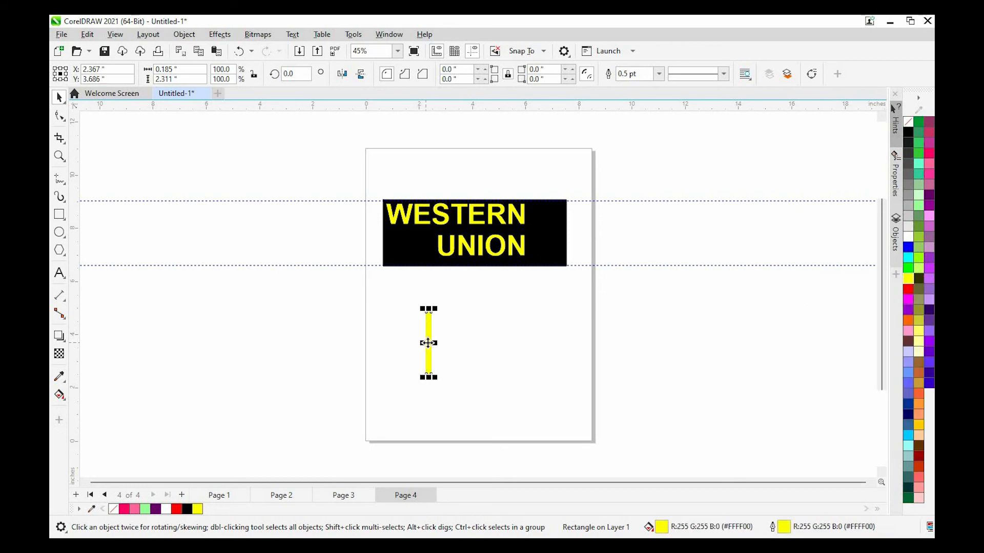
{"action": "left_click_drag", "start_coordinate": [428, 343], "coordinate": [536, 235]}
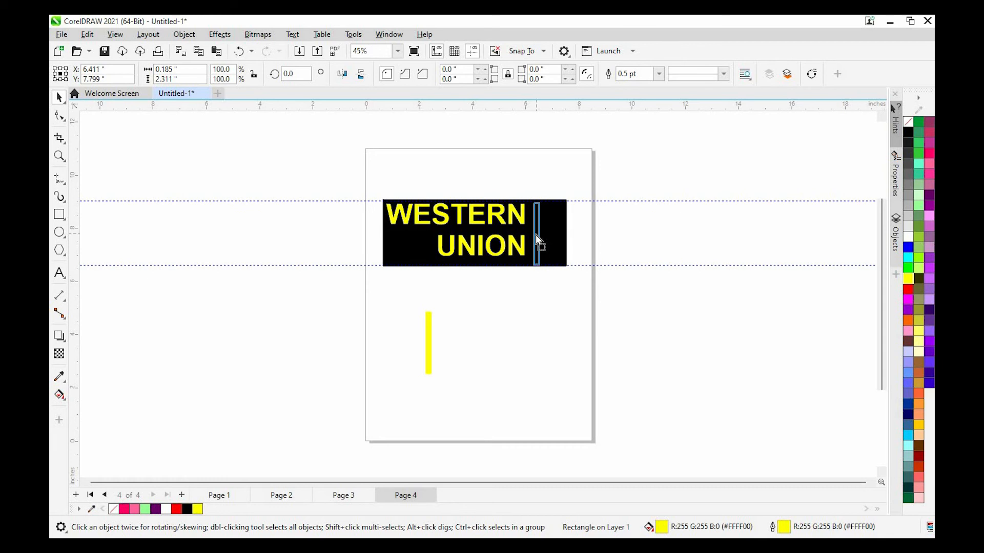
{"action": "left_click_drag", "start_coordinate": [536, 239], "coordinate": [548, 231]}
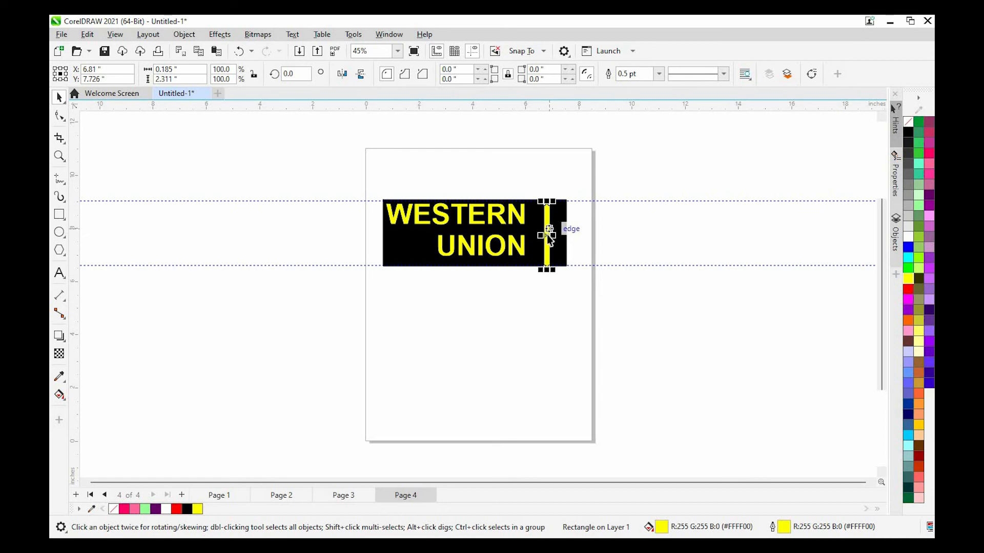
{"action": "key", "text": "ctrl+z"}
{"action": "left_click_drag", "start_coordinate": [537, 221], "coordinate": [546, 217]}
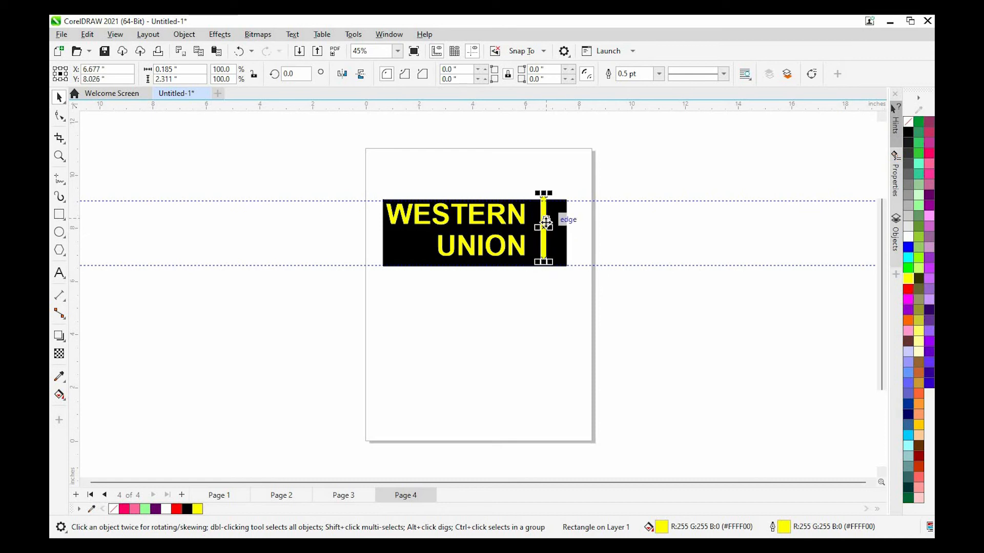
{"action": "key", "text": "ctrl+z"}
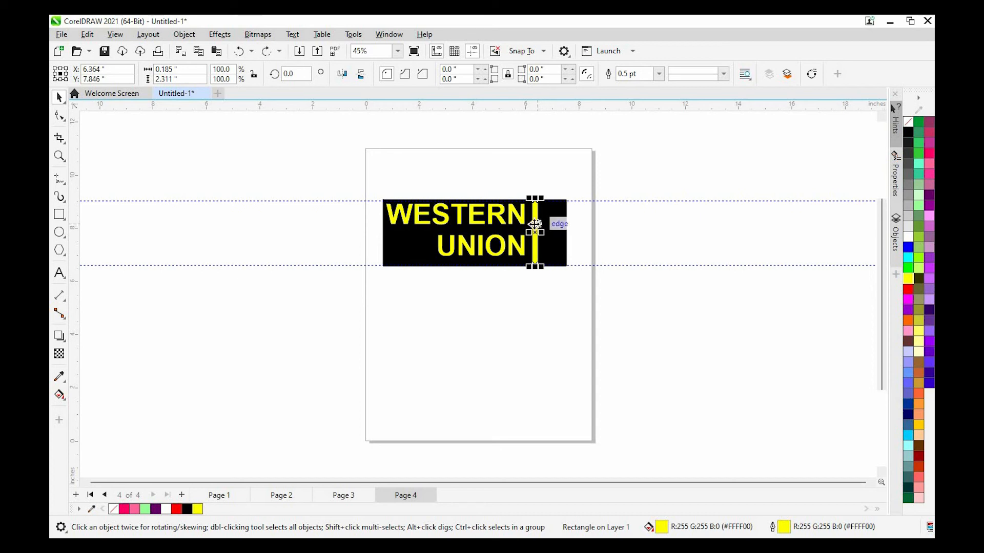
Duplicate the yellow bar to the right of the original and nudge the copy down until the two bars line up
{"action": "left_click_drag", "start_coordinate": [533, 223], "coordinate": [545, 221]}
{"action": "right_click", "coordinate": [545, 222]}
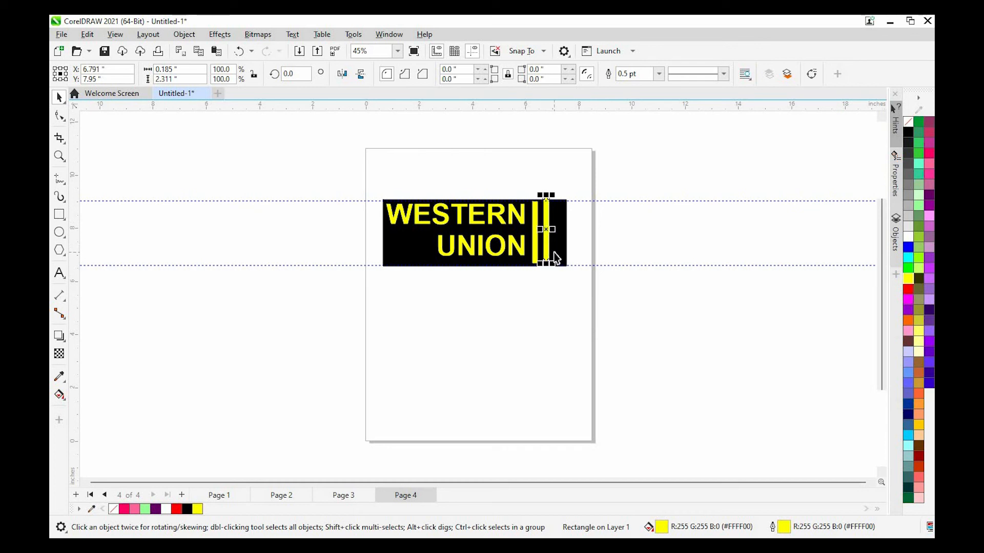
{"action": "key", "text": "Down"}
{"action": "key", "text": "Down"}
{"action": "key", "text": "Down"}
{"action": "key", "text": "Down"}
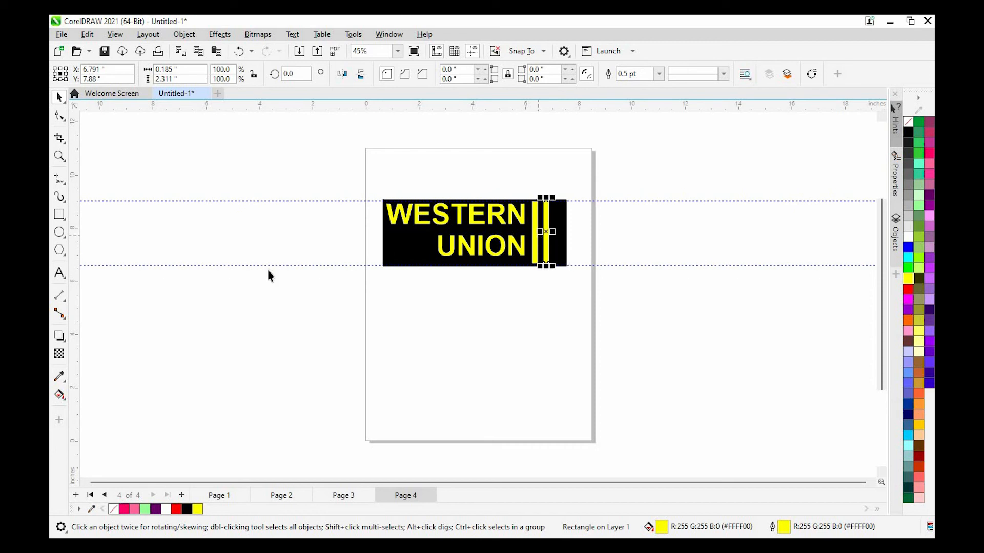
Draw a circle about 0.86 inches across left of the page and add a 24 pt Arial "R" below it
{"action": "left_click", "coordinate": [61, 234]}
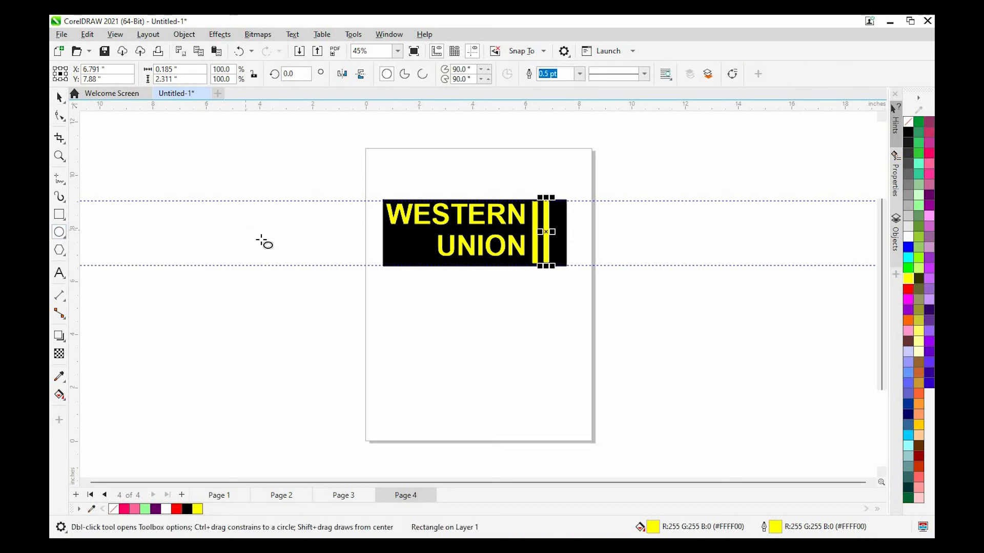
{"action": "left_click_drag", "start_coordinate": [245, 230], "coordinate": [268, 248]}
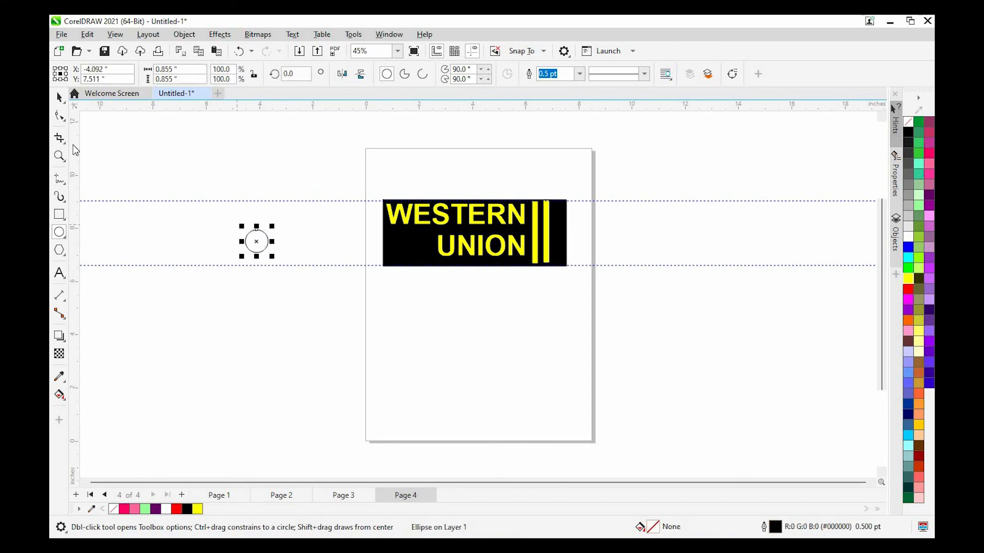
{"action": "left_click", "coordinate": [59, 274]}
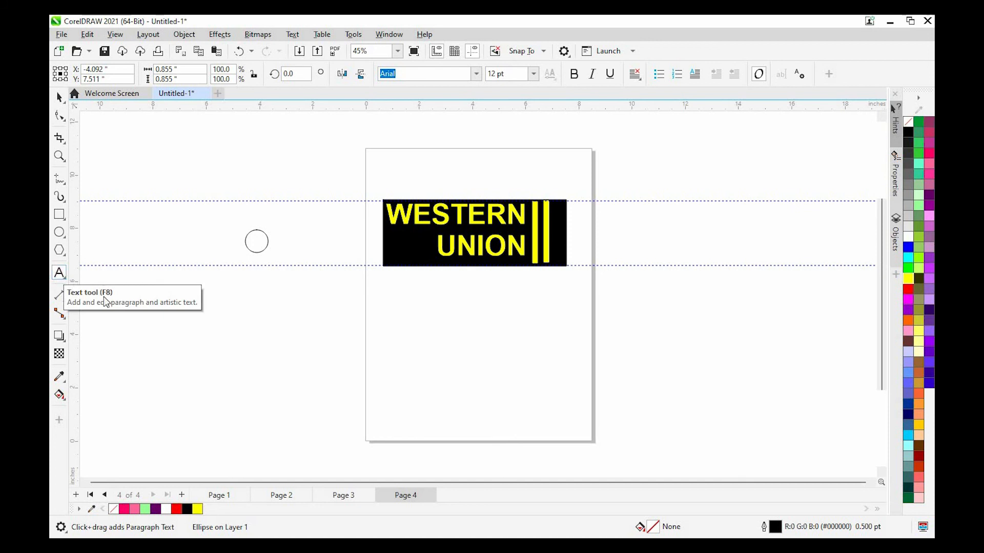
{"action": "left_click", "coordinate": [228, 291]}
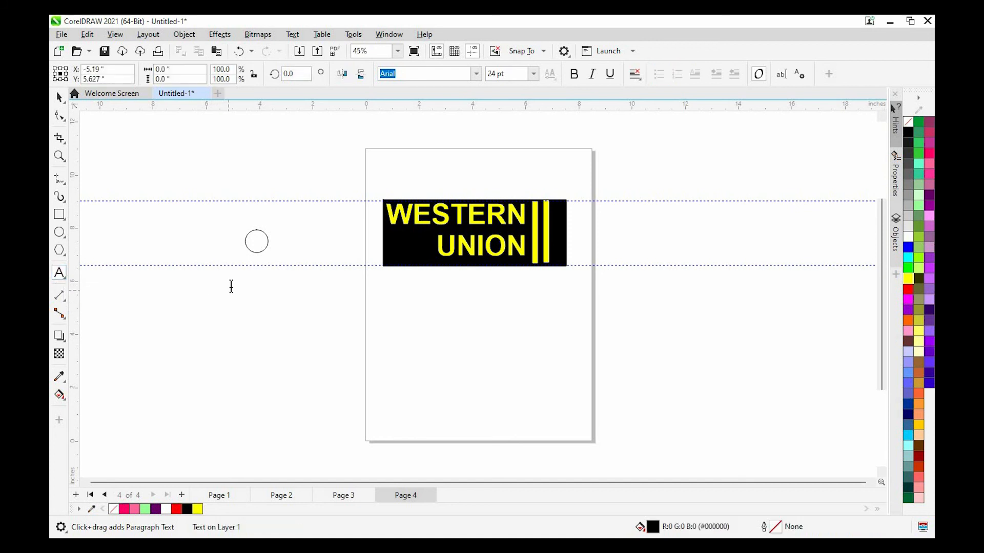
{"action": "type", "text": "R"}
{"action": "key", "text": "Escape"}
{"action": "left_click", "coordinate": [59, 97]}
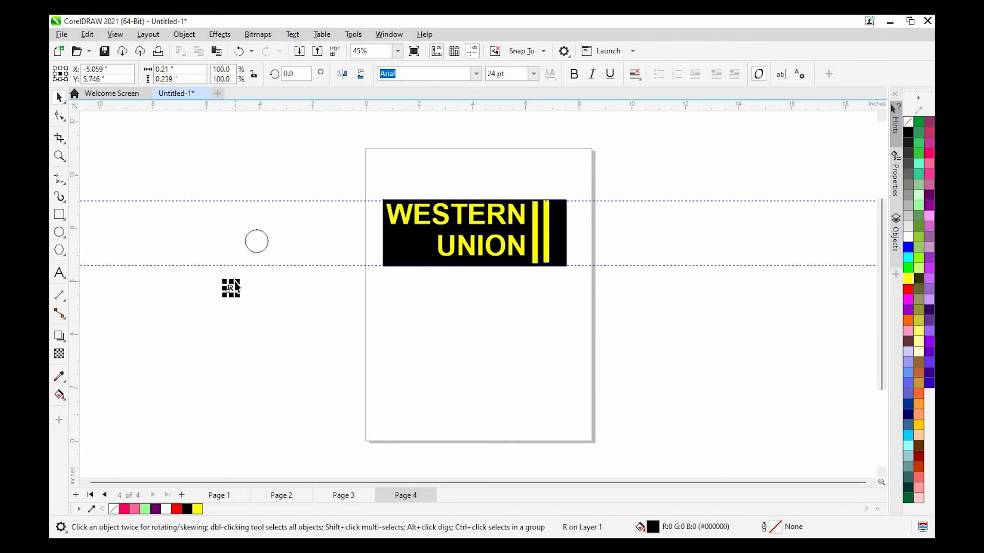
Enlarge the "R" to about 41.8 pt in bold and centre it inside the circle
{"action": "left_click_drag", "start_coordinate": [239, 283], "coordinate": [244, 276]}
{"action": "left_click", "coordinate": [573, 75]}
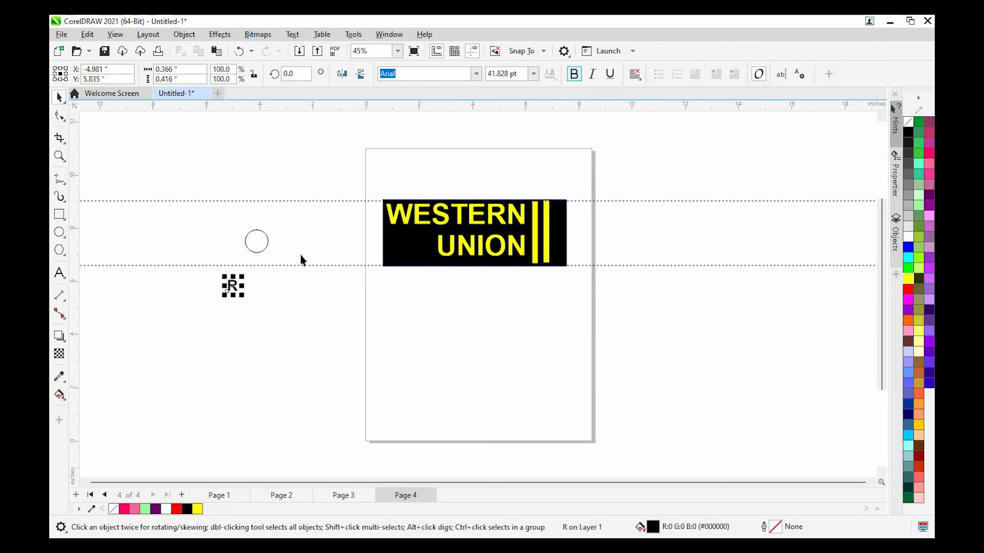
{"action": "left_click_drag", "start_coordinate": [232, 285], "coordinate": [253, 251]}
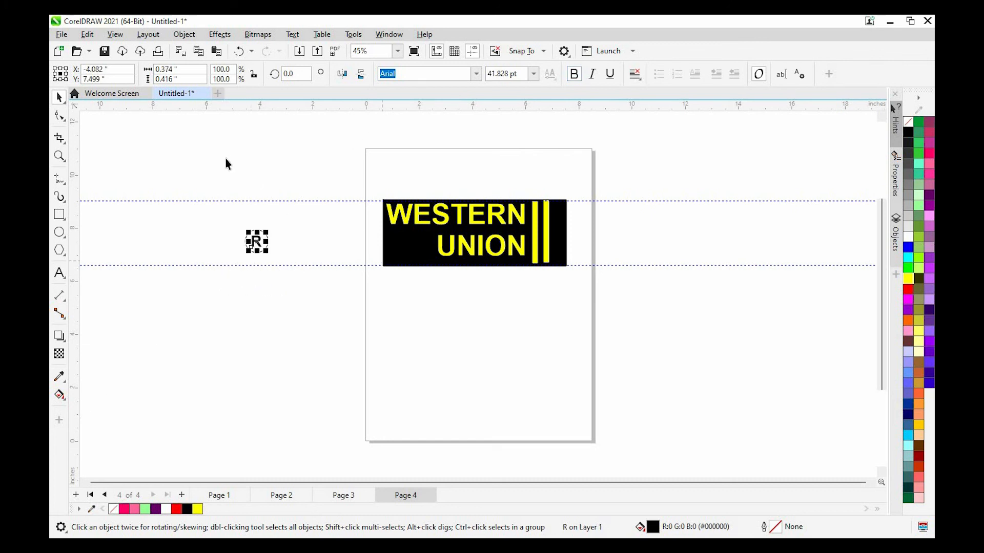
Select the circle and "R" together, shrink them to about 0.72 inches across, and move them right of the page
{"action": "left_click_drag", "start_coordinate": [219, 212], "coordinate": [243, 223]}
{"action": "left_click_drag", "start_coordinate": [287, 250], "coordinate": [291, 255]}
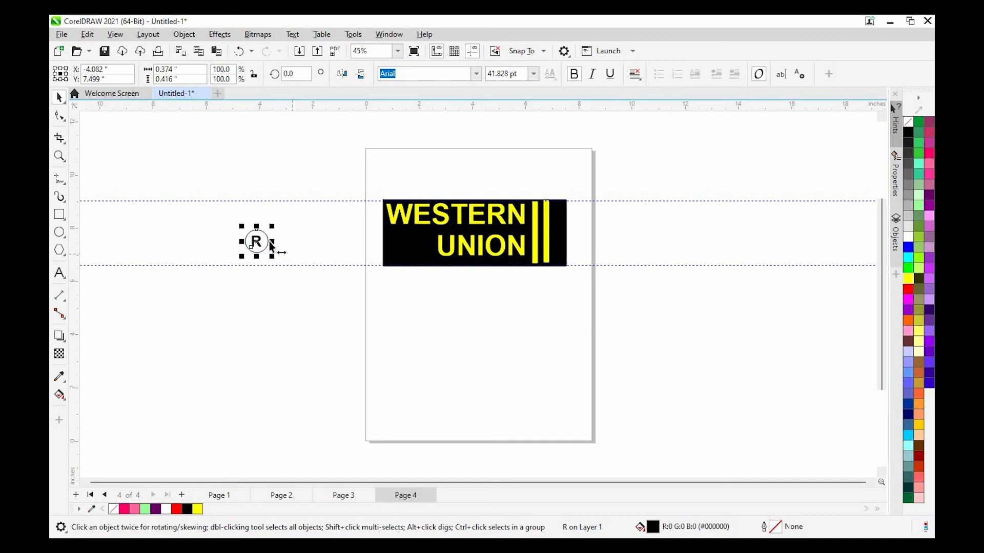
{"action": "left_click_drag", "start_coordinate": [413, 281], "coordinate": [560, 211]}
{"action": "mouse_move", "coordinate": [661, 240]}
{"action": "left_mouse_down"}
{"action": "mouse_move", "coordinate": [652, 233]}
{"action": "mouse_move", "coordinate": [667, 226]}
{"action": "left_mouse_up"}
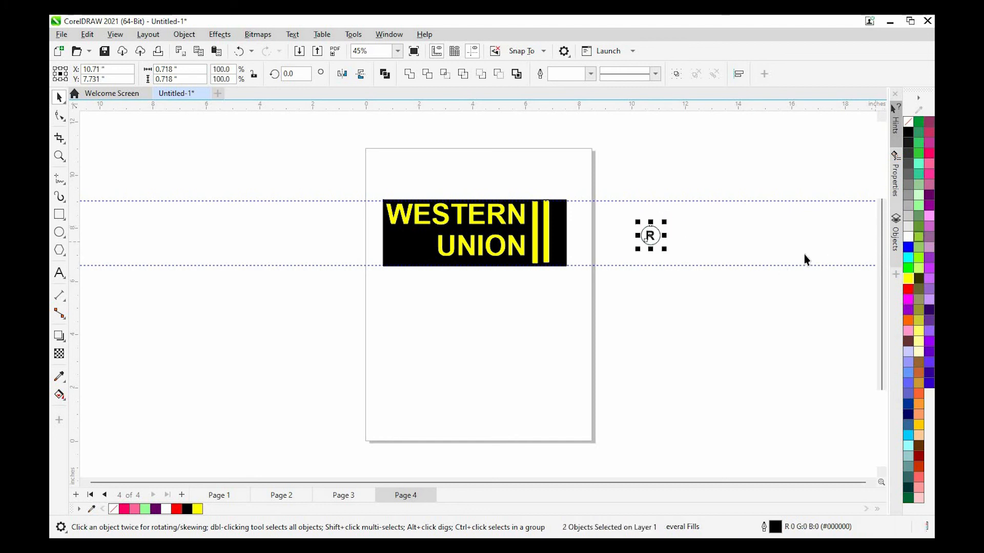
Fill the letter "R" with yellow and set the circle's outline to yellow
{"action": "left_click", "coordinate": [657, 239]}
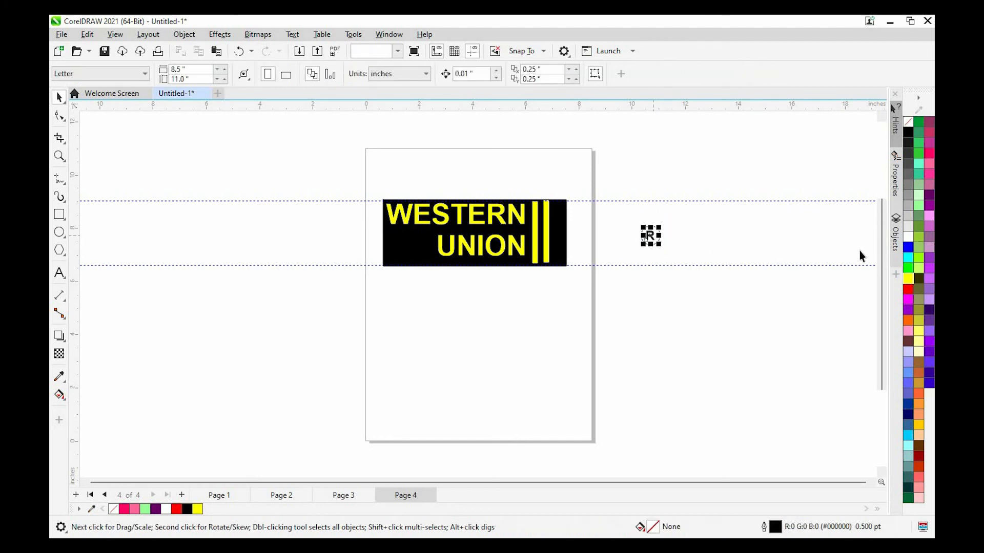
{"action": "left_click", "coordinate": [907, 281]}
{"action": "left_click", "coordinate": [649, 235]}
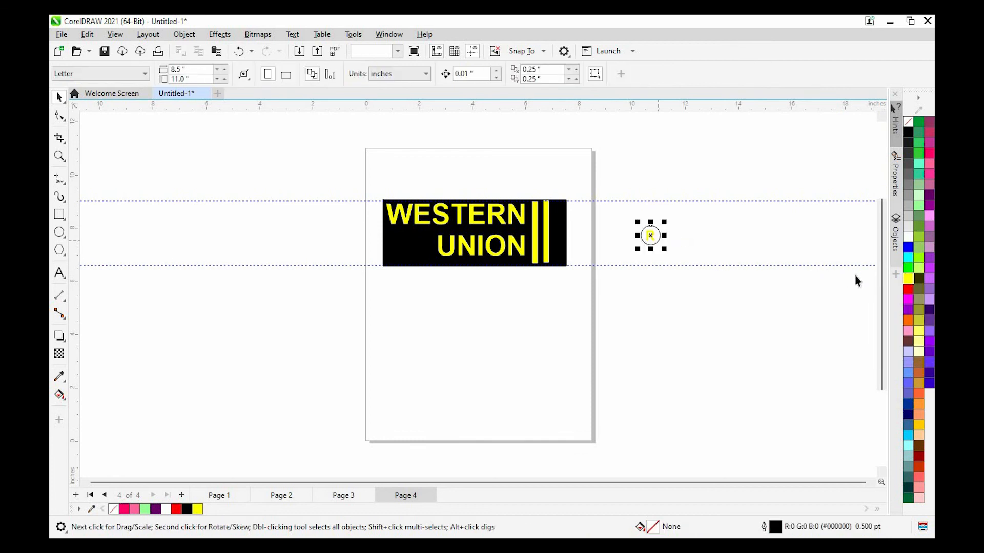
{"action": "right_click", "coordinate": [909, 276]}
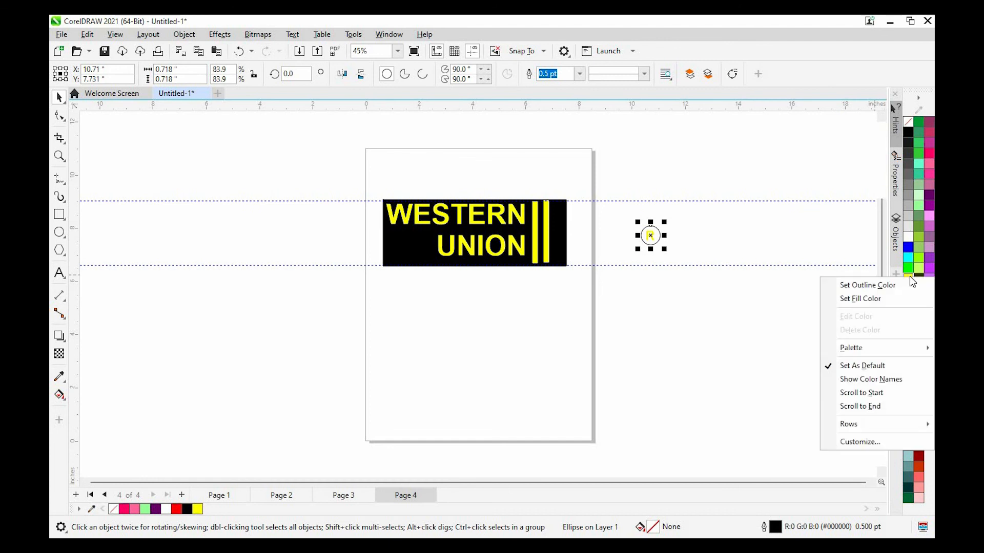
{"action": "left_click", "coordinate": [875, 287]}
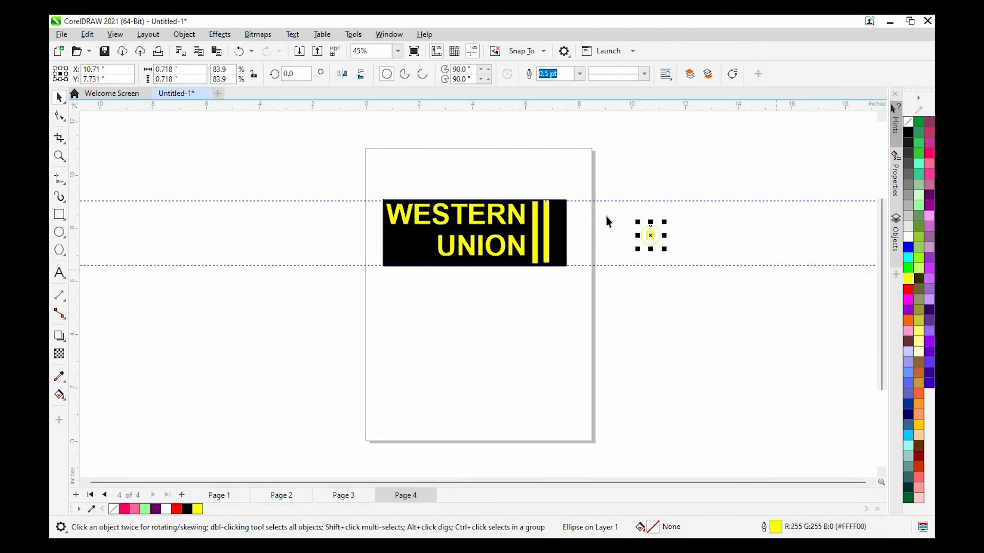
Shrink the circled "R" to about 0.44 inches and fit it into the black block's upper-right corner, nudging it left and down
{"action": "left_click_drag", "start_coordinate": [624, 207], "coordinate": [559, 208]}
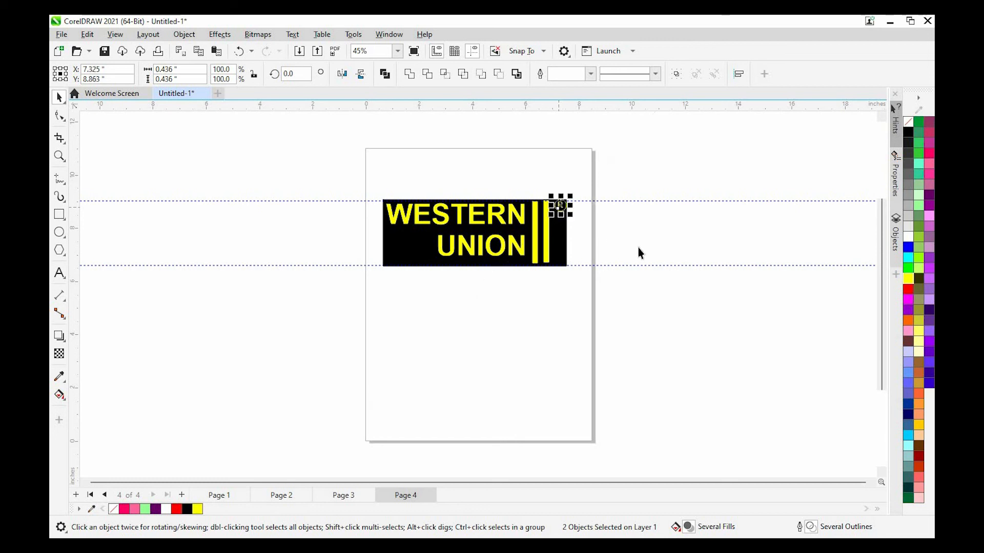
{"action": "key", "text": "Left"}
{"action": "key", "text": "Left"}
{"action": "key", "text": "Left"}
{"action": "key", "text": "Left"}
{"action": "key", "text": "Left"}
{"action": "key", "text": "Left"}
{"action": "key", "text": "Left"}
{"action": "key", "text": "Down"}
{"action": "key", "text": "Down"}
{"action": "key", "text": "Down"}
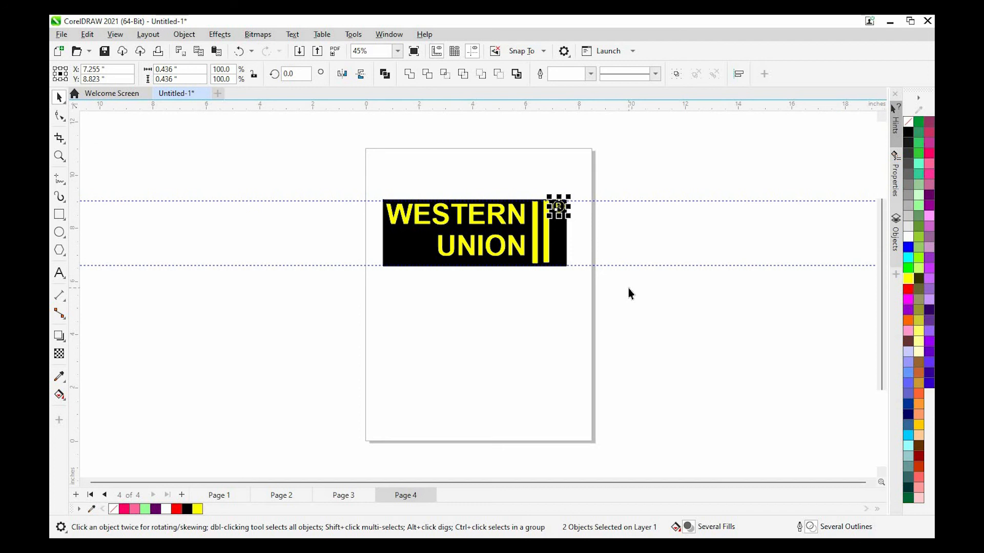
Add the text "MONEY TRANSFER" in 24 pt Arial just below the black Western Union block
{"action": "left_click", "coordinate": [672, 252]}
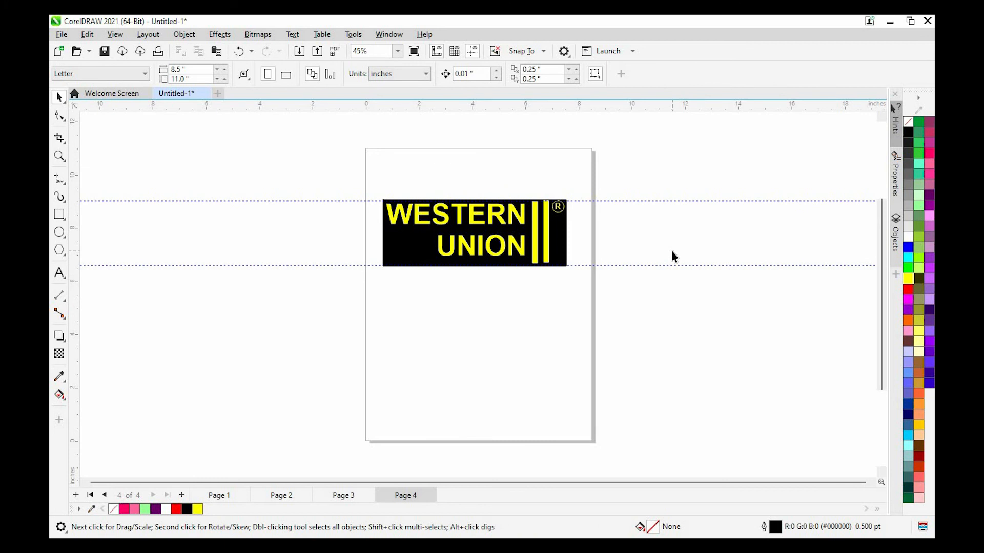
{"action": "left_click", "coordinate": [66, 278]}
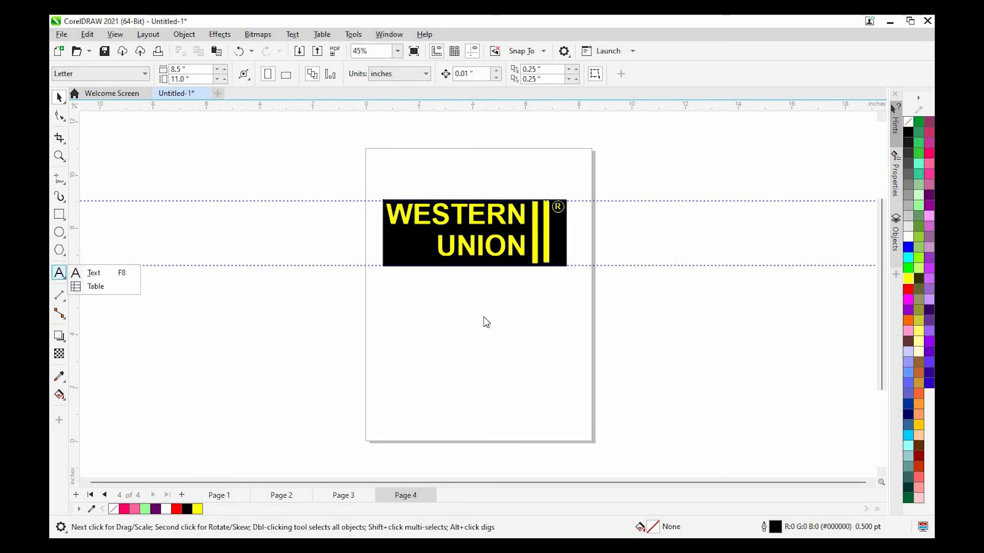
{"action": "left_click", "coordinate": [64, 236]}
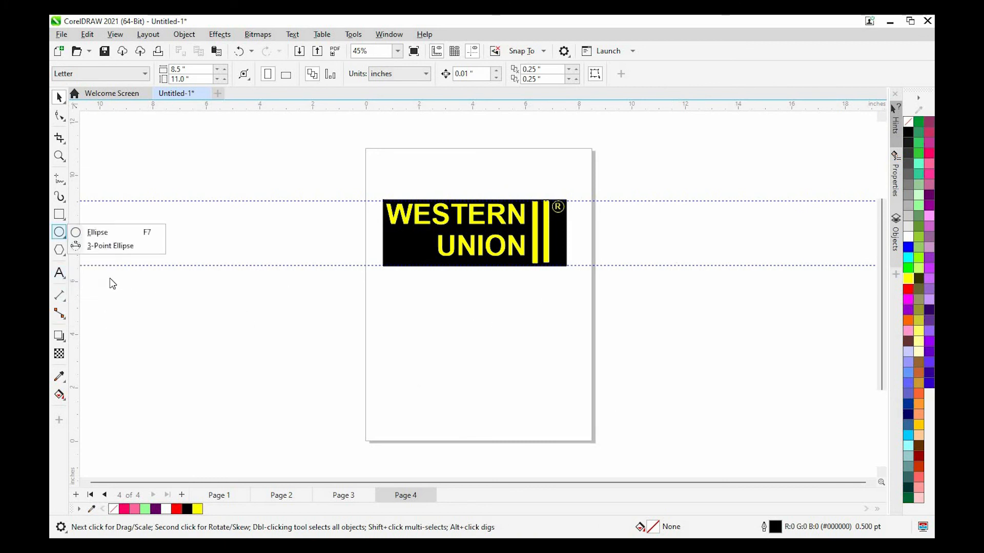
{"action": "left_click", "coordinate": [64, 276]}
{"action": "left_click", "coordinate": [99, 277]}
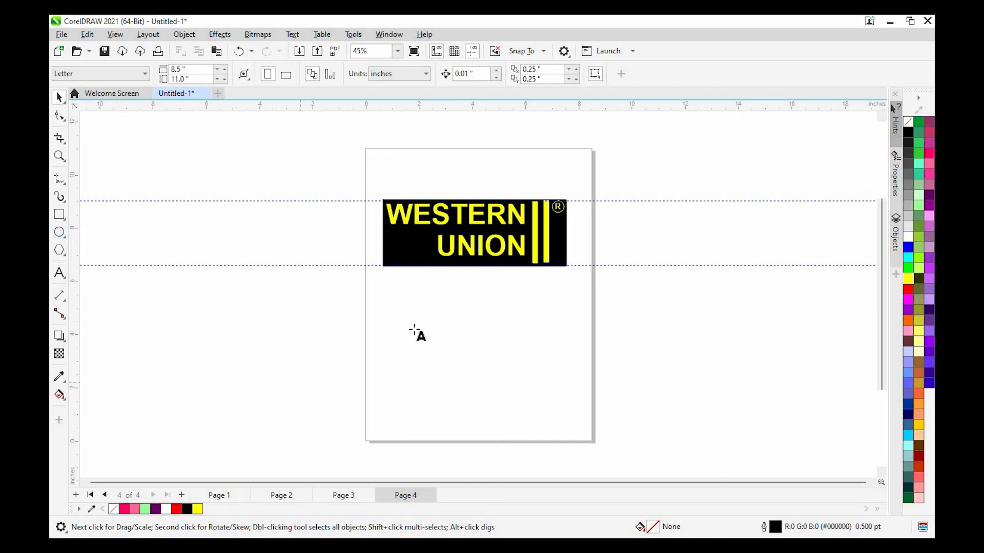
{"action": "left_click", "coordinate": [392, 285]}
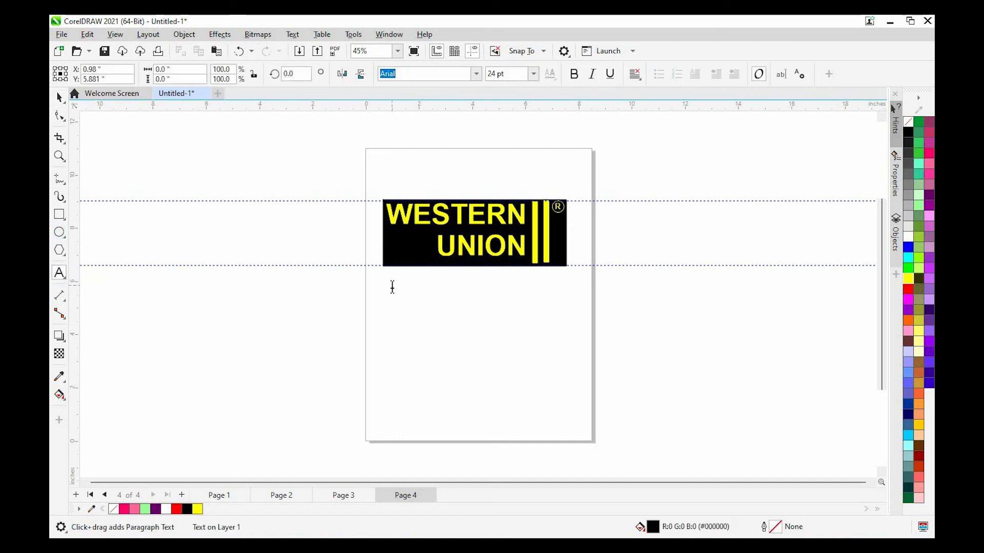
{"action": "type", "text": "MONEY T"}
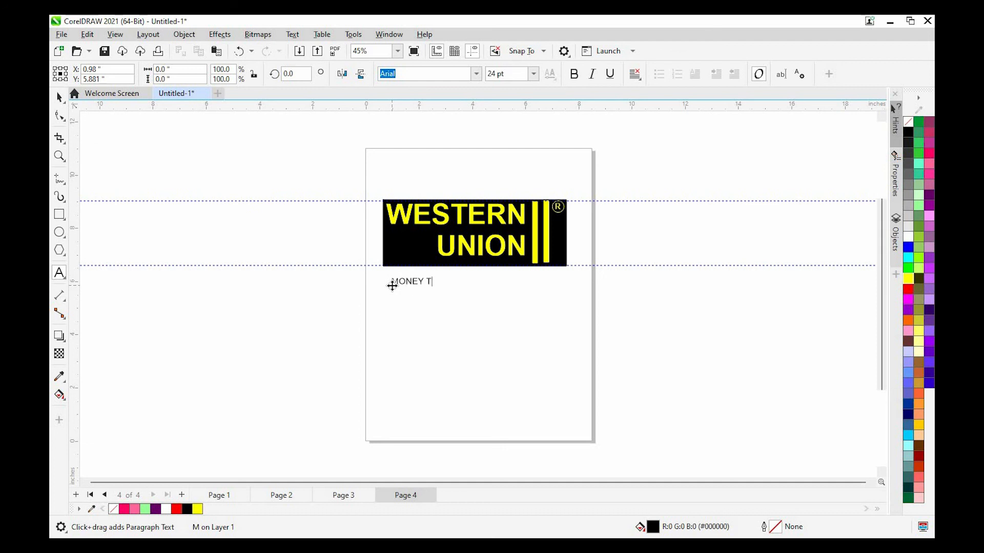
{"action": "type", "text": "RANSFER"}
{"action": "key", "text": "Escape"}
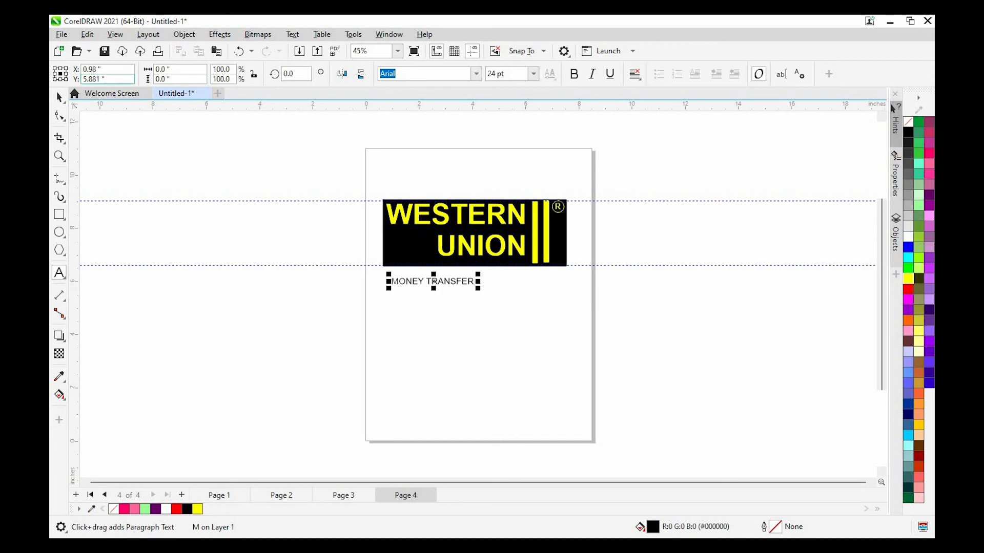
Enlarge "MONEY TRANSFER" to about 45.4 pt, 5.8 inches wide, and centre it close beneath the black block
{"action": "left_click", "coordinate": [59, 97]}
{"action": "left_click_drag", "start_coordinate": [478, 275], "coordinate": [634, 271]}
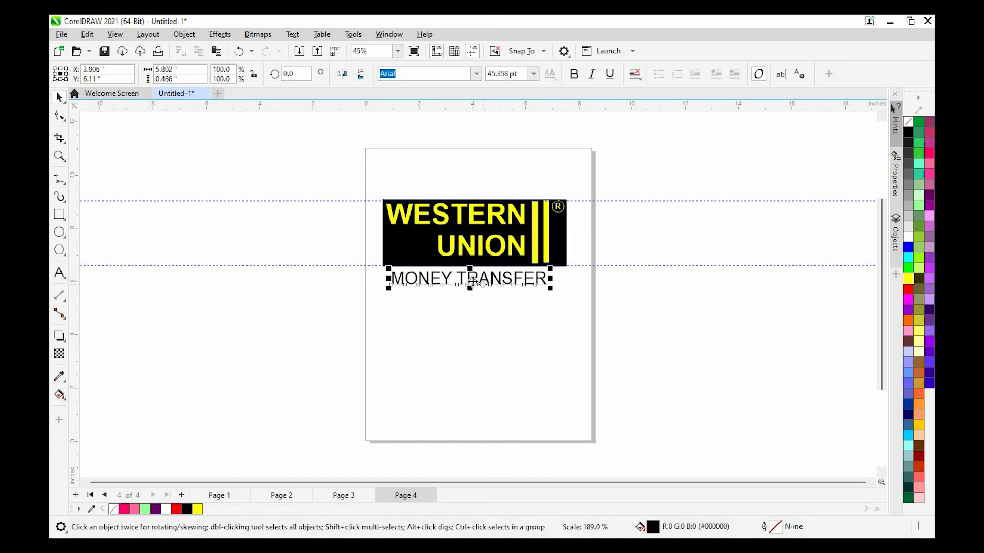
{"action": "left_click_drag", "start_coordinate": [475, 279], "coordinate": [475, 276]}
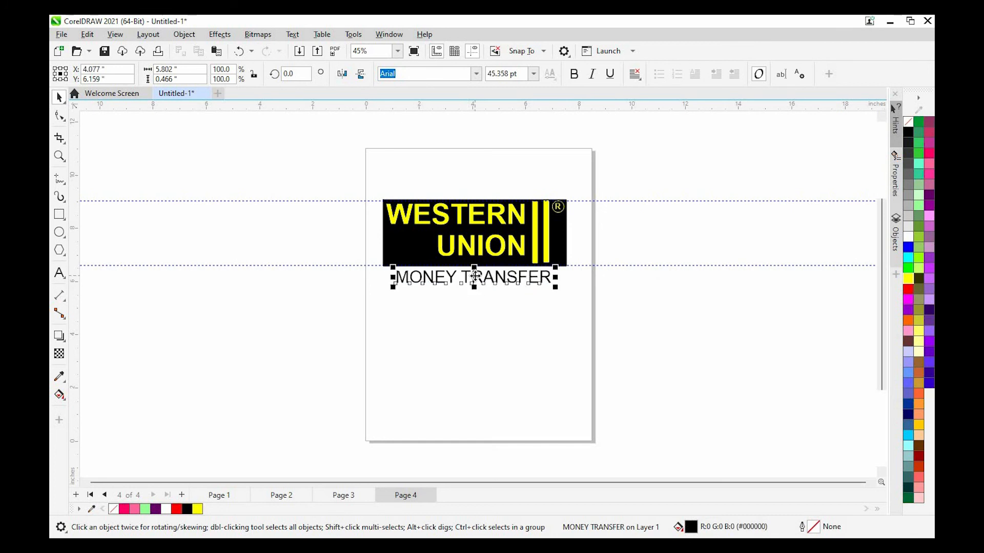